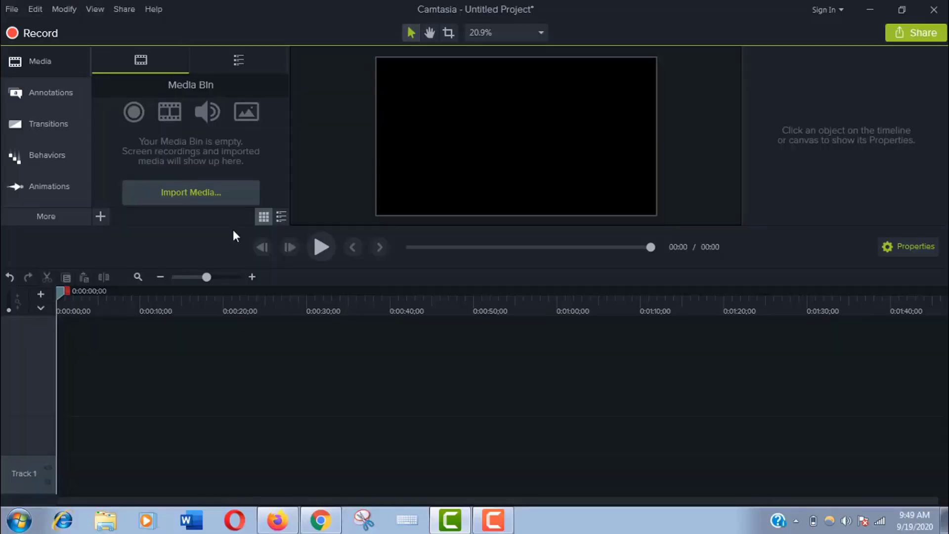
Import the cloud, eagle, Araco9, street background, nurse, OnRun3 and Man_Driving_Car files into the media bin.
left_click(211, 200)
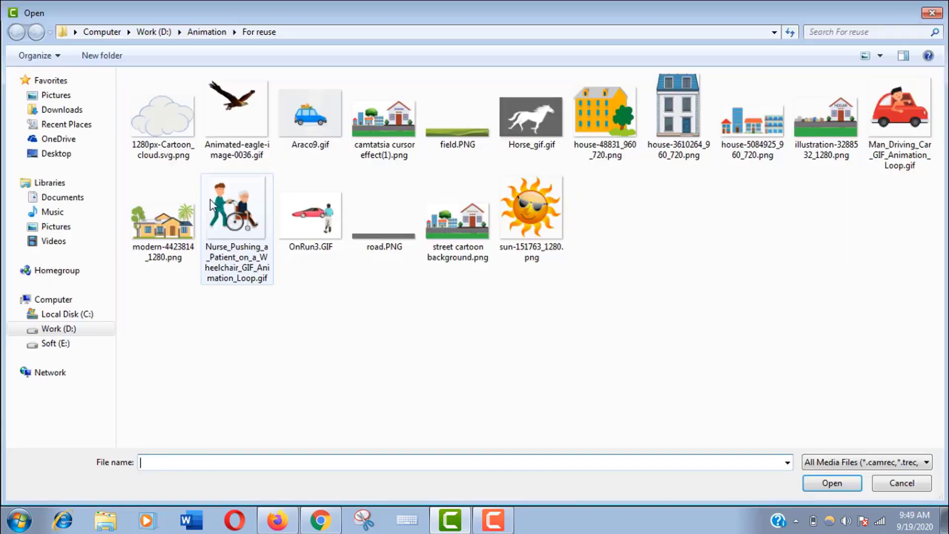
left_click(181, 127)
left_click(243, 117, "ctrl")
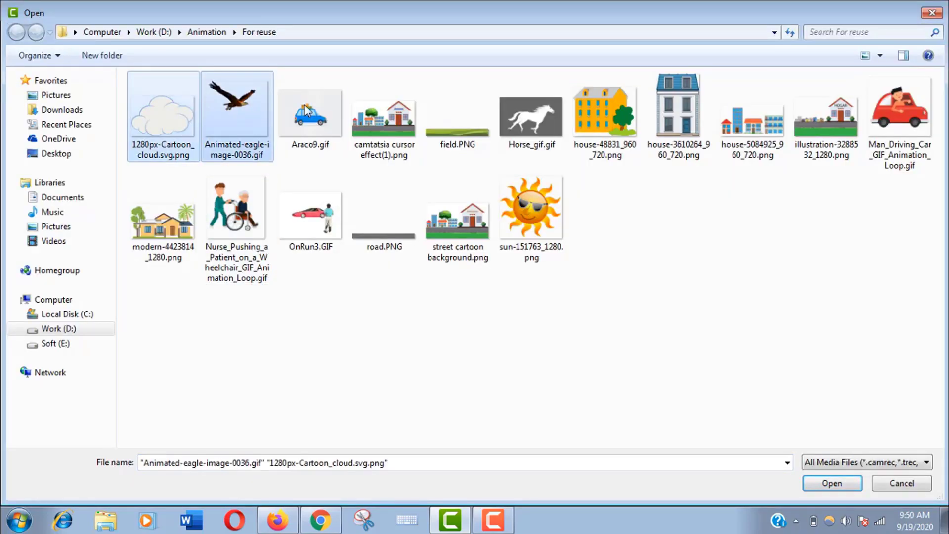
left_click(326, 118, "ctrl")
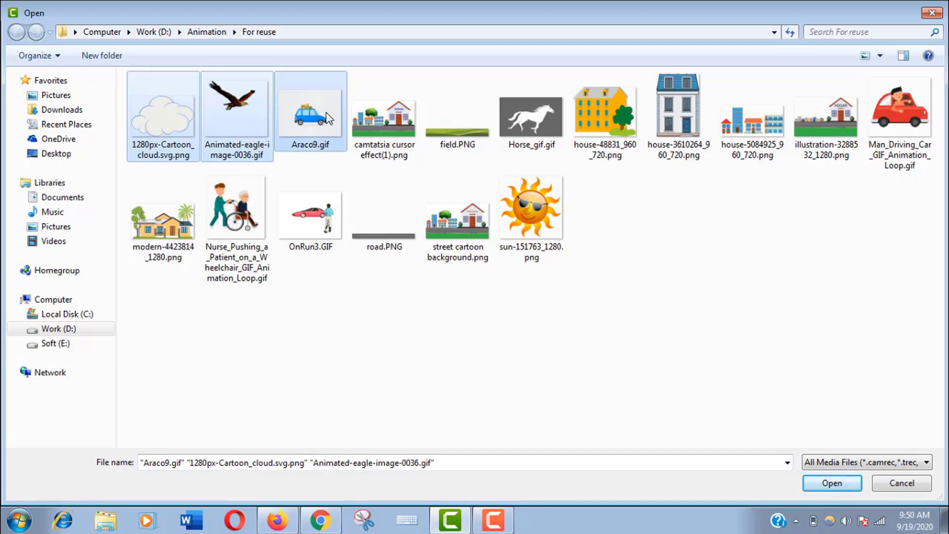
left_click(398, 121, "ctrl")
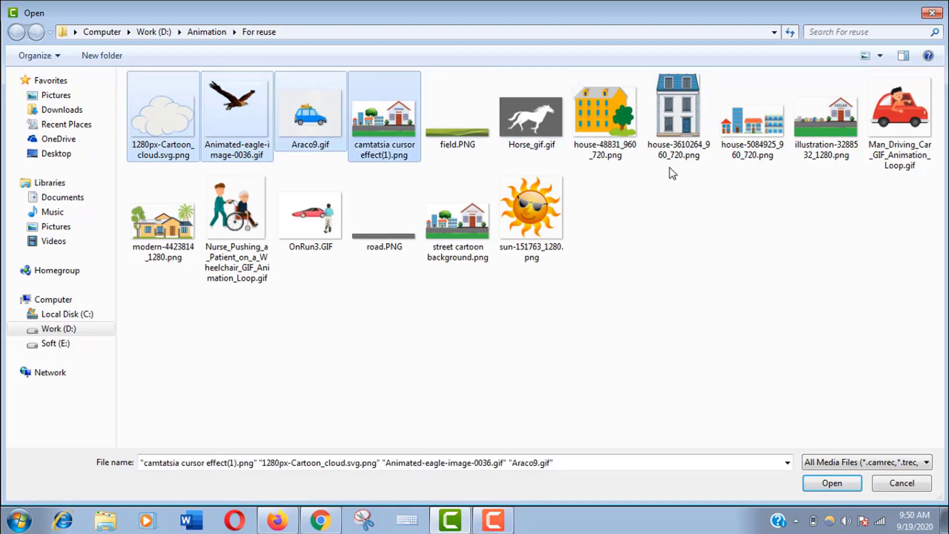
left_click(216, 213, "ctrl")
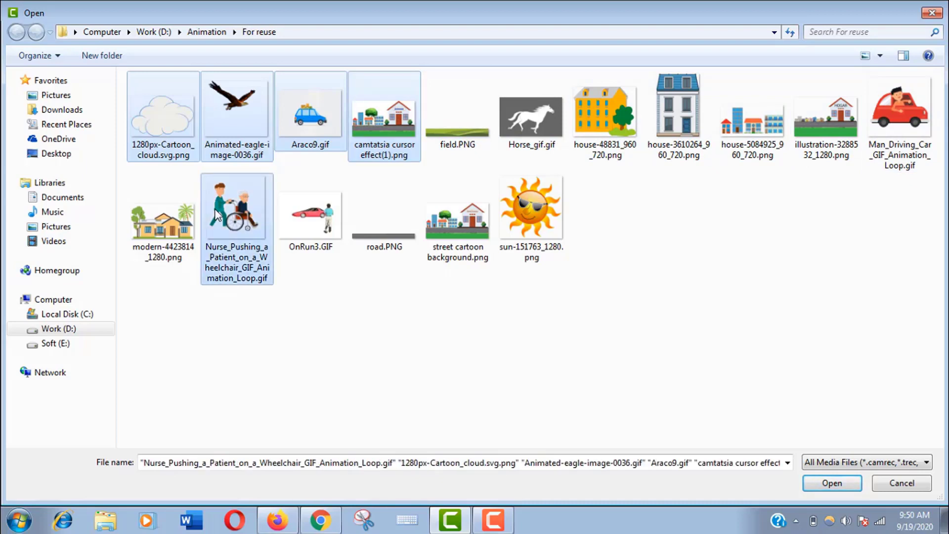
left_click(287, 208, "ctrl")
left_click(903, 159, "ctrl")
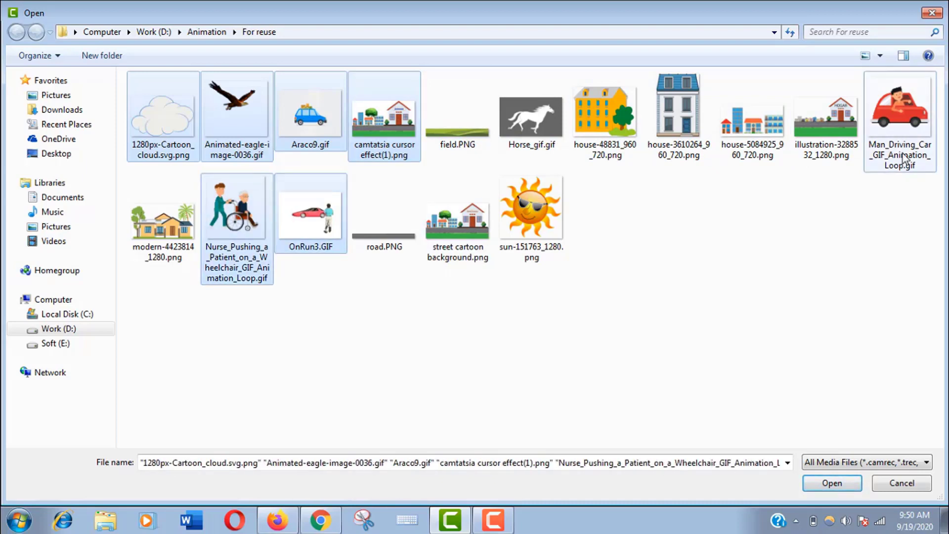
left_click(903, 159, "ctrl")
left_click(819, 488)
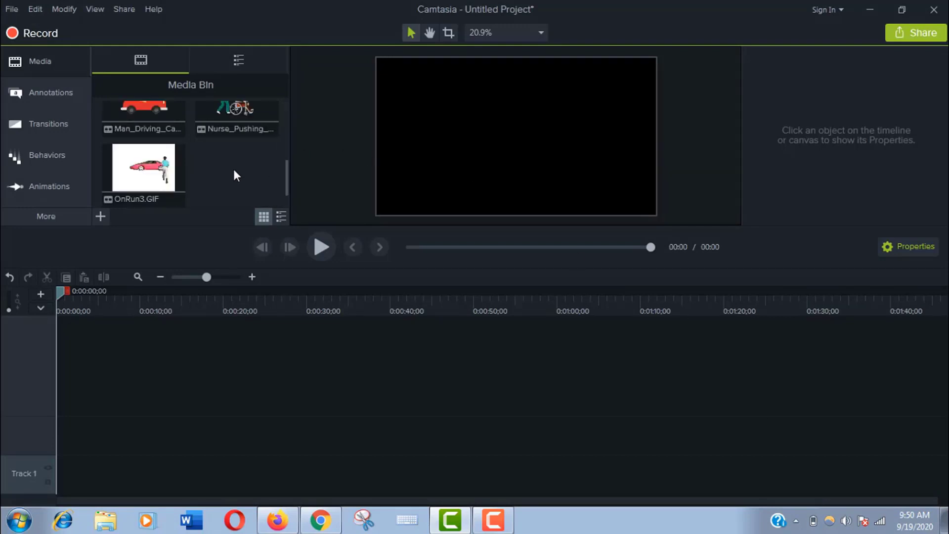
Place the street background image on the timeline.
left_click_drag(287, 176, 287, 130)
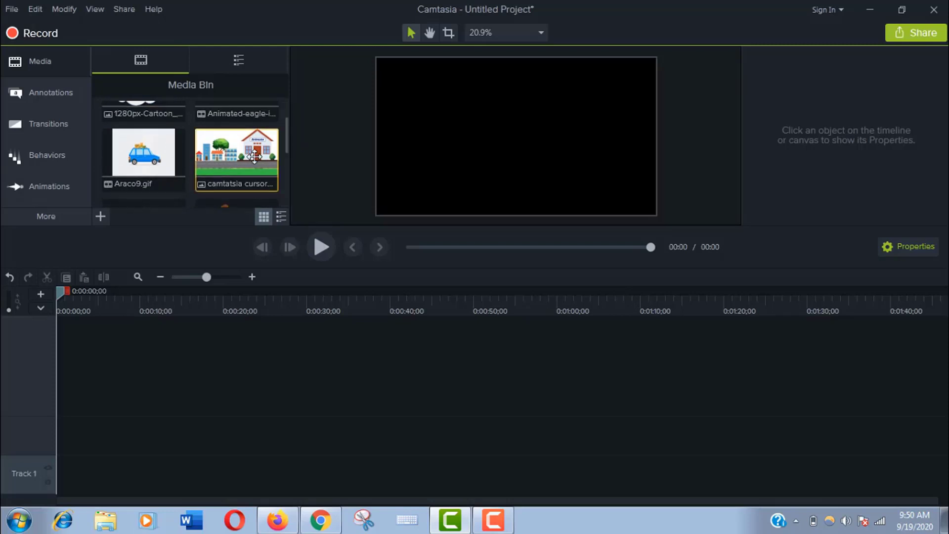
left_click_drag(237, 154, 252, 432)
scroll(298, 156, "down", 2)
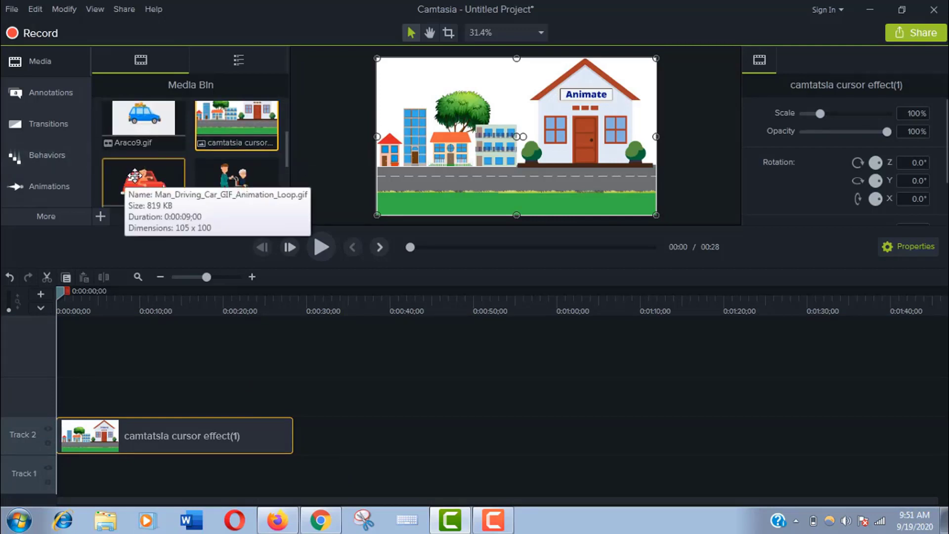
Add the Man_Driving_Car clip above it, scaled to about 226%, on the road's left side.
left_click_drag(134, 175, 125, 393)
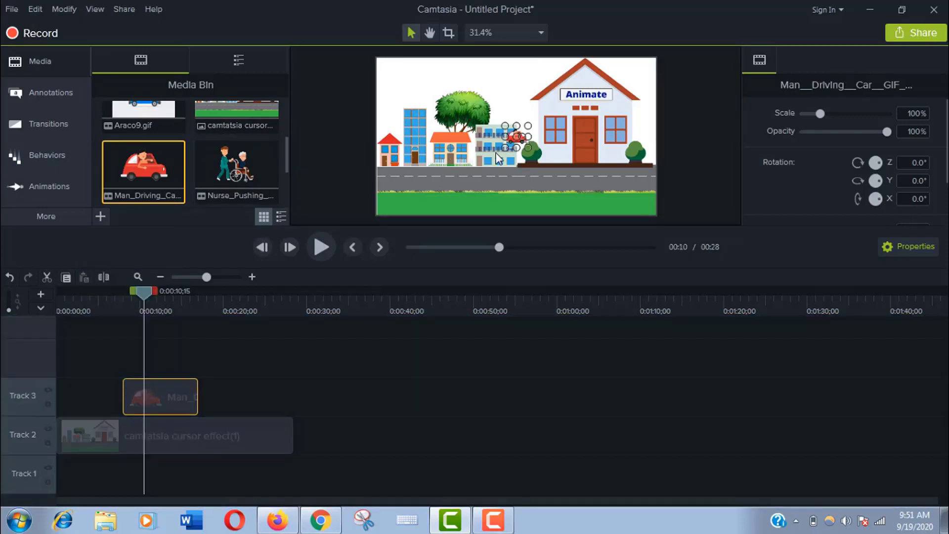
left_click_drag(504, 147, 420, 172)
left_click_drag(466, 136, 459, 144)
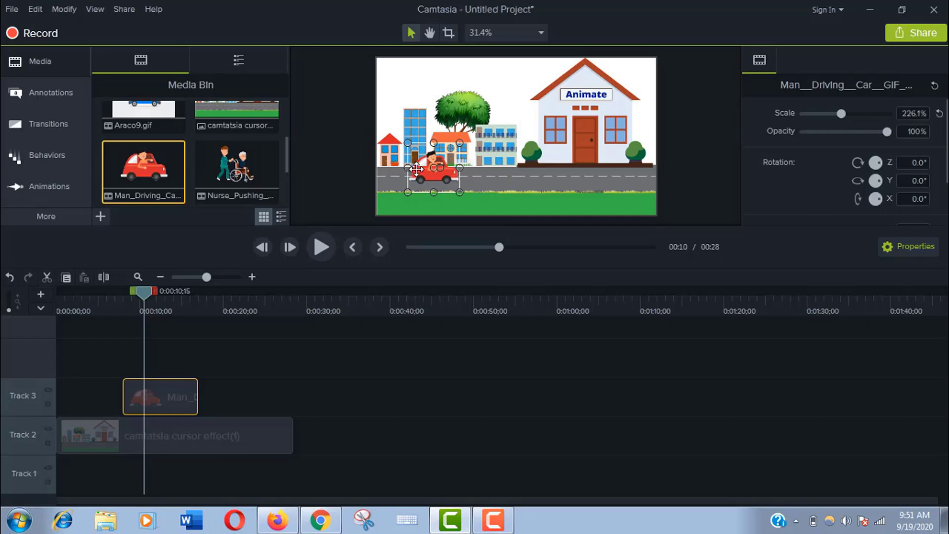
left_click_drag(417, 169, 386, 174)
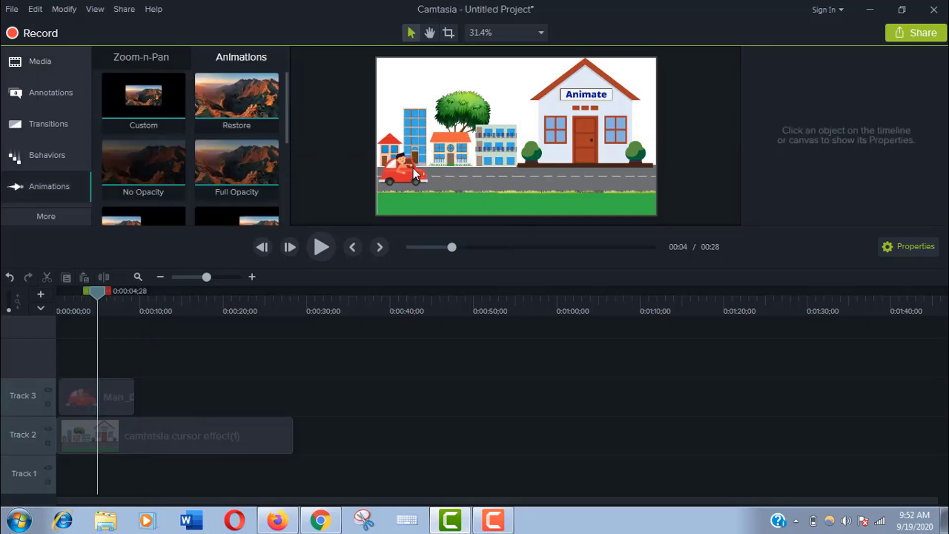
Animate the red car from off-screen left to off-screen right over about seven seconds, then preview.
left_click(414, 168)
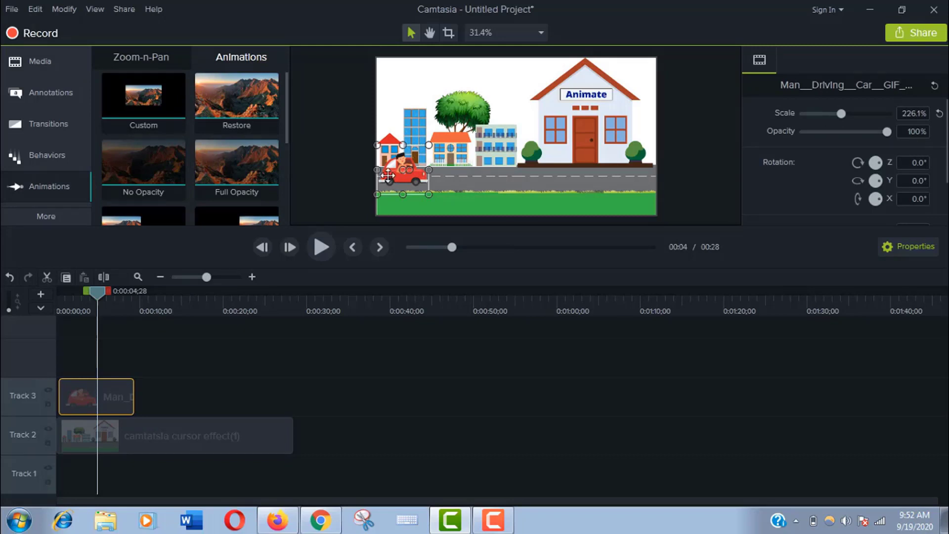
left_click_drag(388, 174, 356, 172)
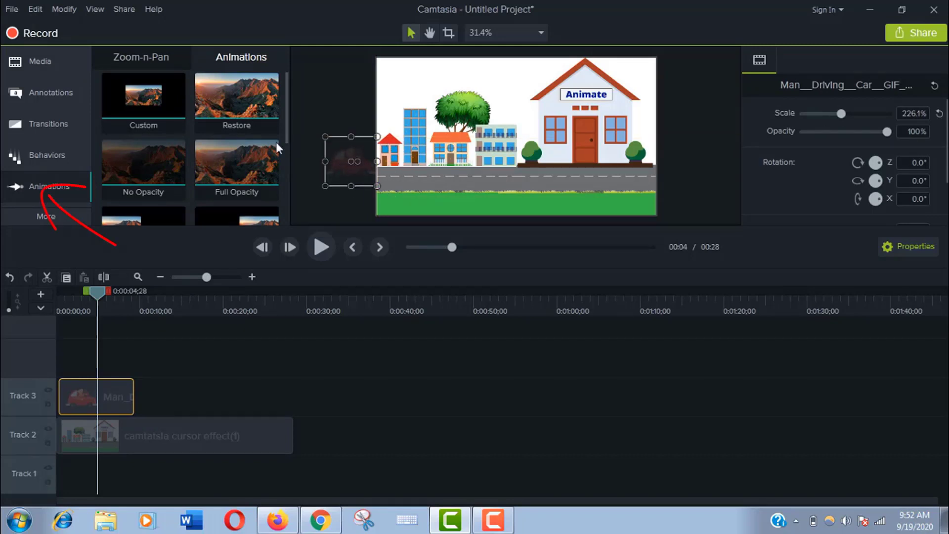
left_click_drag(159, 99, 75, 394)
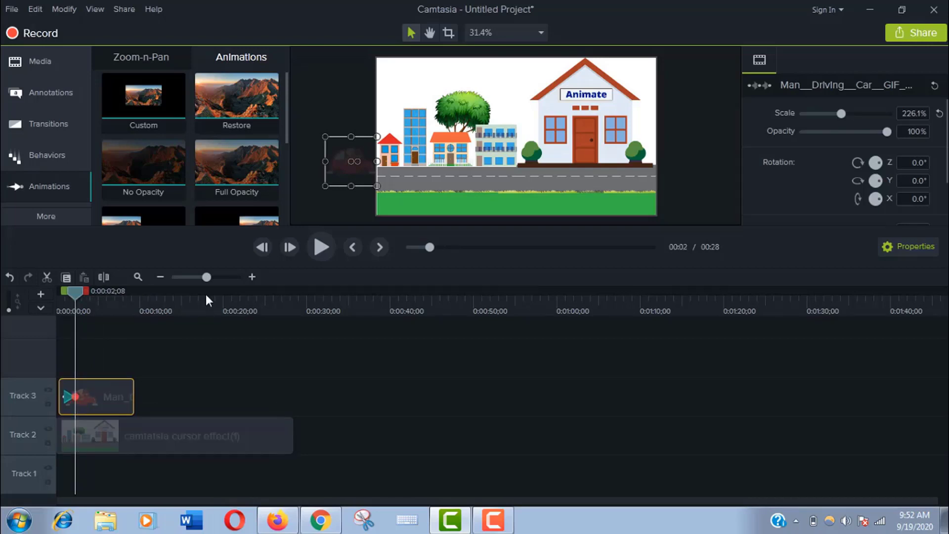
left_click_drag(341, 158, 677, 154)
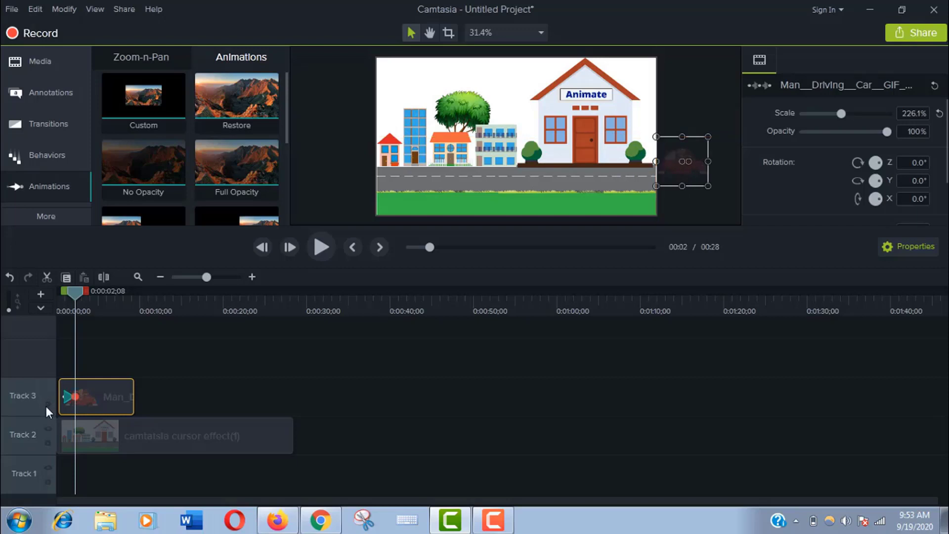
left_click_drag(73, 397, 127, 399)
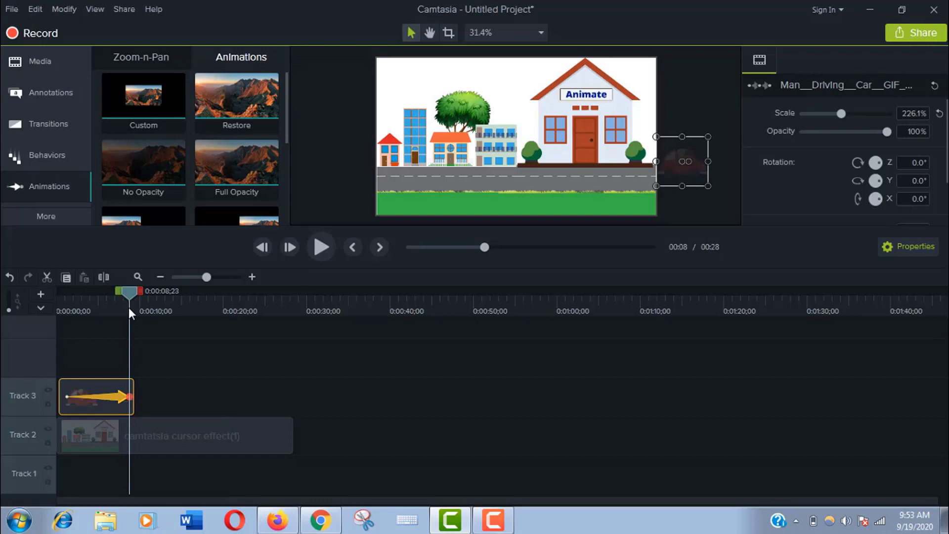
left_click_drag(127, 293, 14, 308)
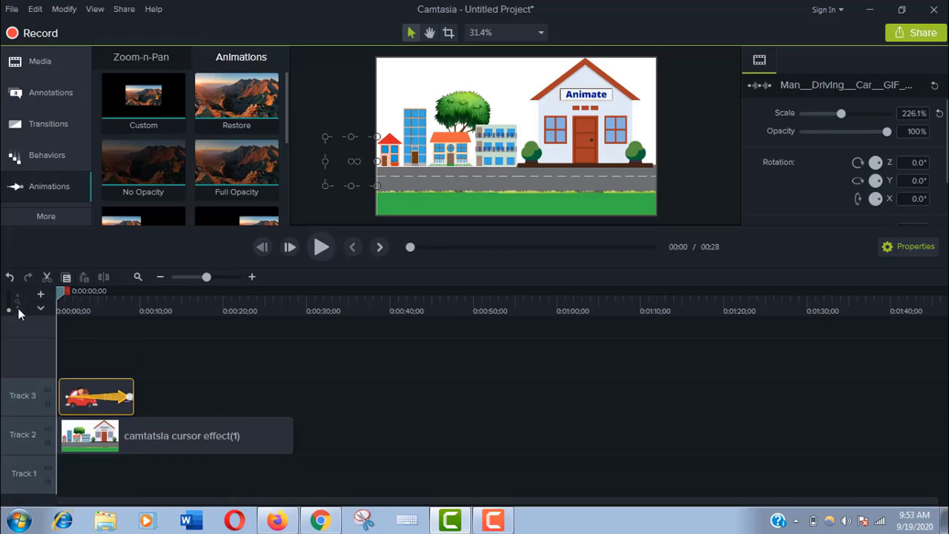
left_click(320, 247)
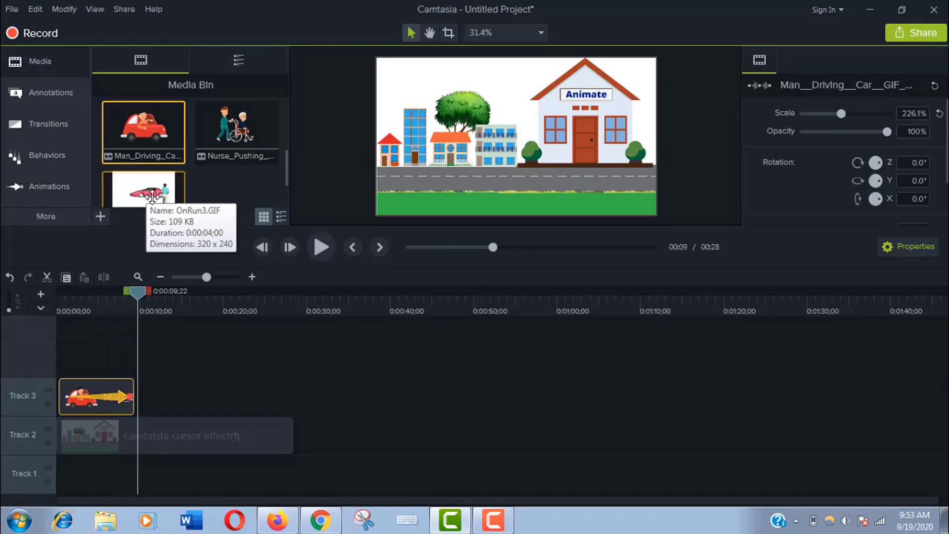
Add OnRun3.GIF on a new track, enlarged to 167.7%.
left_click_drag(152, 196, 108, 345)
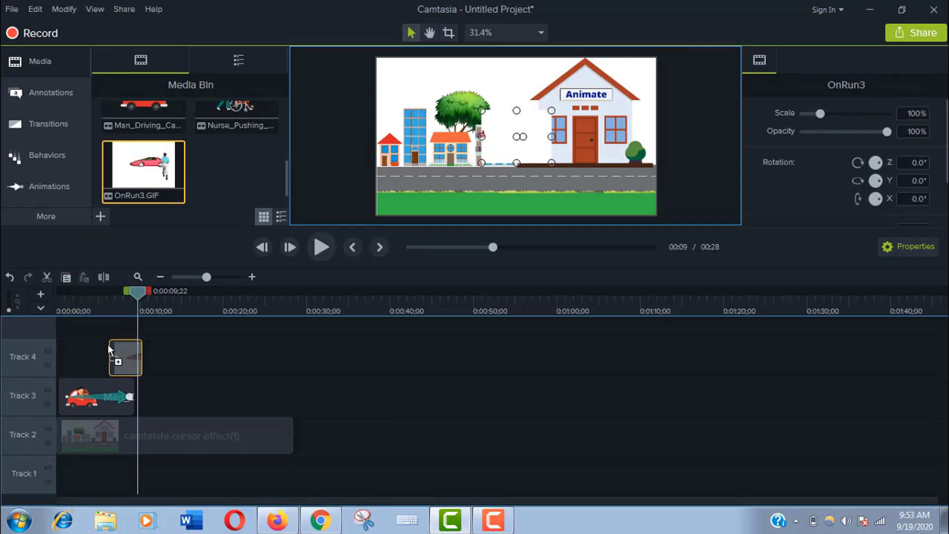
left_click_drag(89, 293, 103, 296)
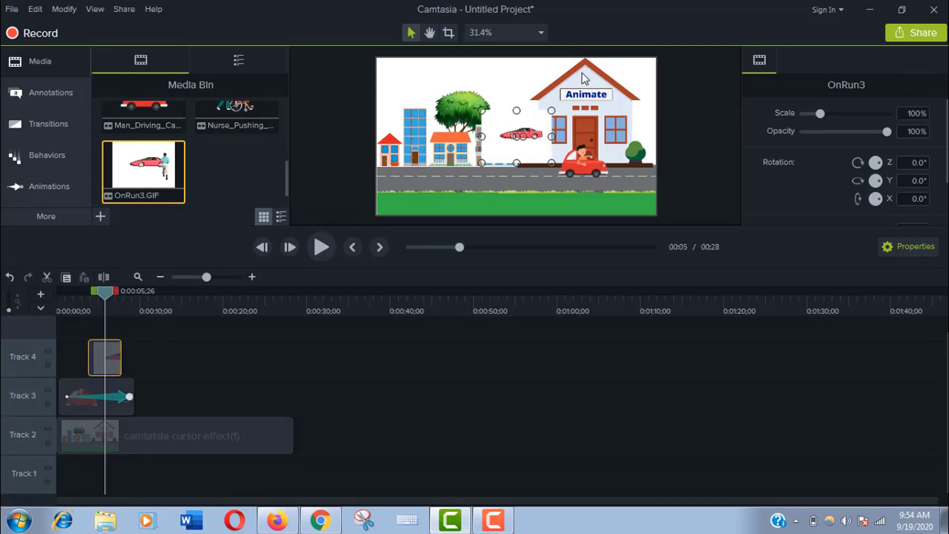
left_click_drag(552, 163, 573, 196)
Apply the Remove a Color effect to the sports car clip, sampling its white background.
left_click(46, 216)
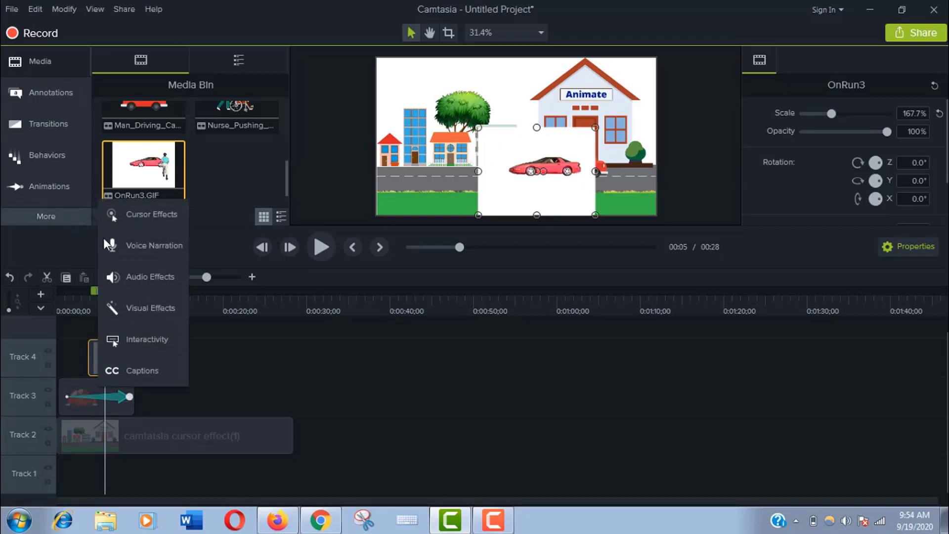
left_click(153, 306)
left_click(139, 193)
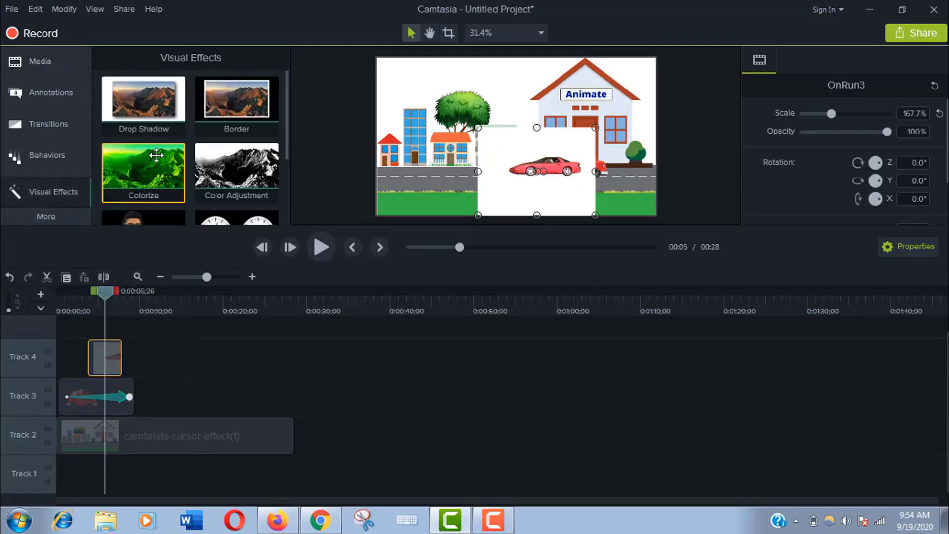
left_click_drag(287, 150, 287, 183)
left_click(174, 203)
left_click_drag(174, 203, 114, 365)
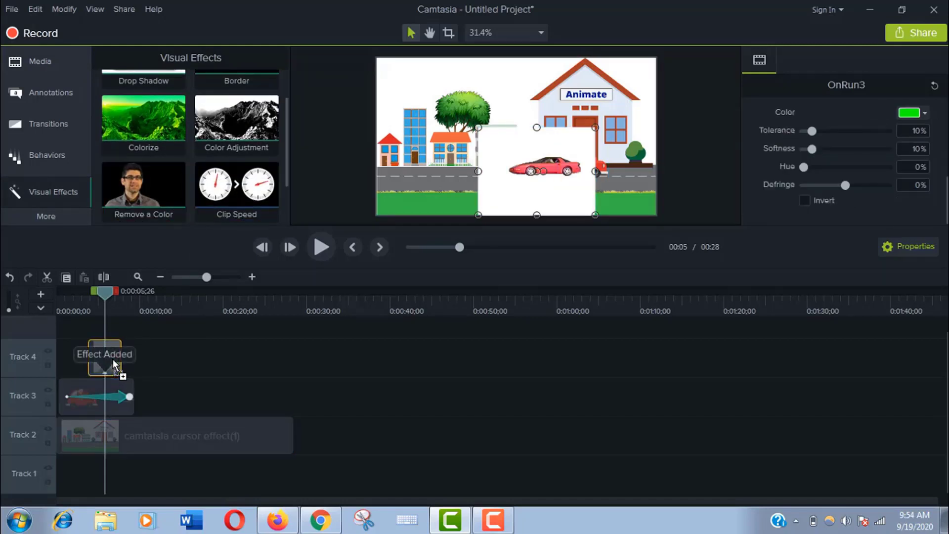
left_click(925, 113)
left_click(924, 145)
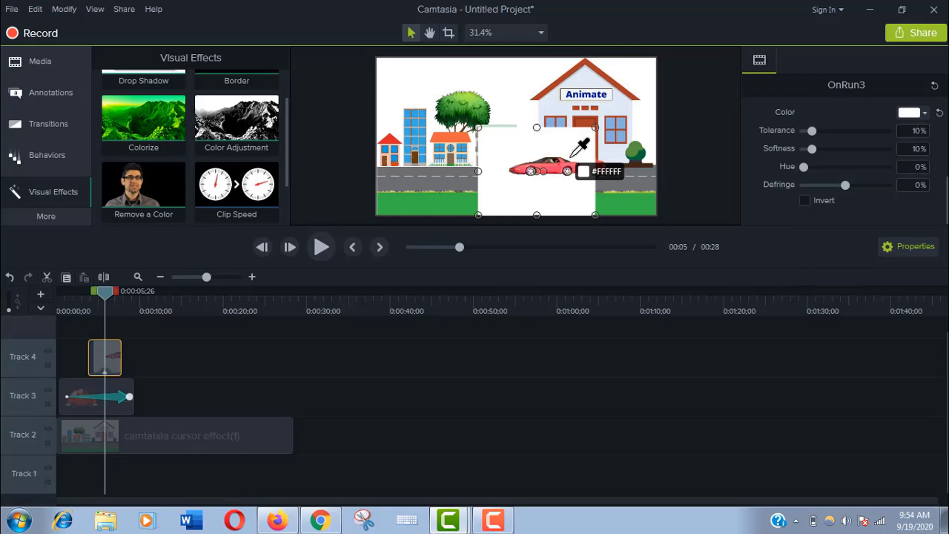
left_click(571, 156)
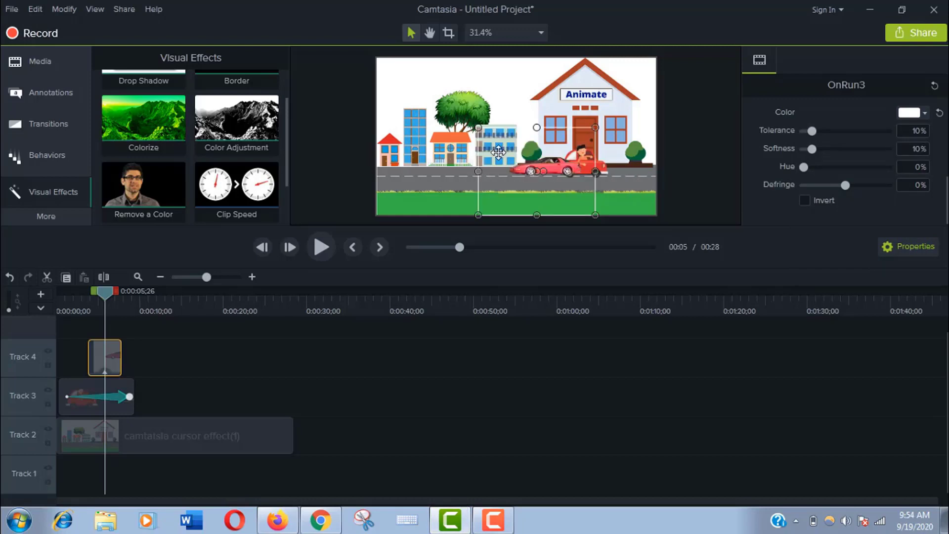
Animate the OnRun3 sports car driving along the road from off-screen left.
left_click_drag(499, 152, 574, 163)
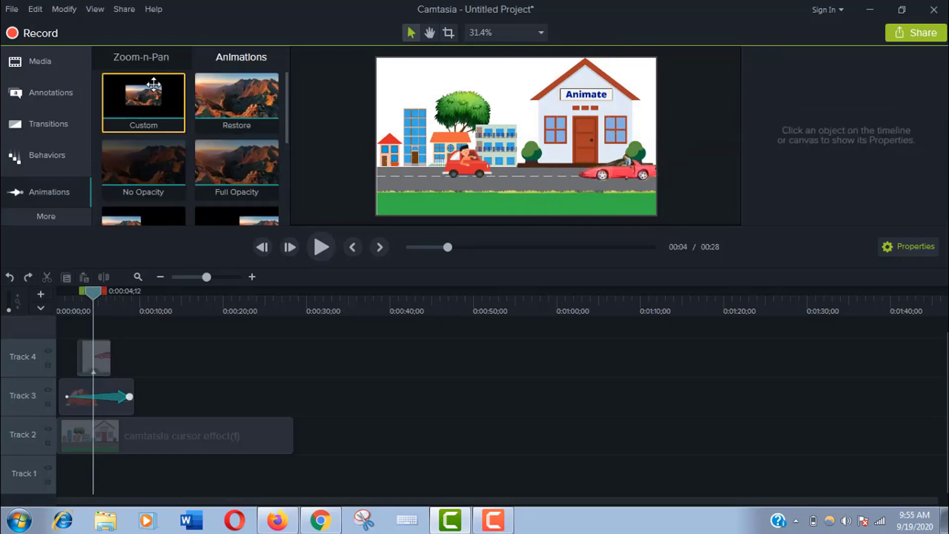
left_click_drag(143, 99, 83, 357)
left_click_drag(613, 170, 312, 161)
Preview the scene, pause around 0:07, and return to the Media clips.
left_click(321, 247)
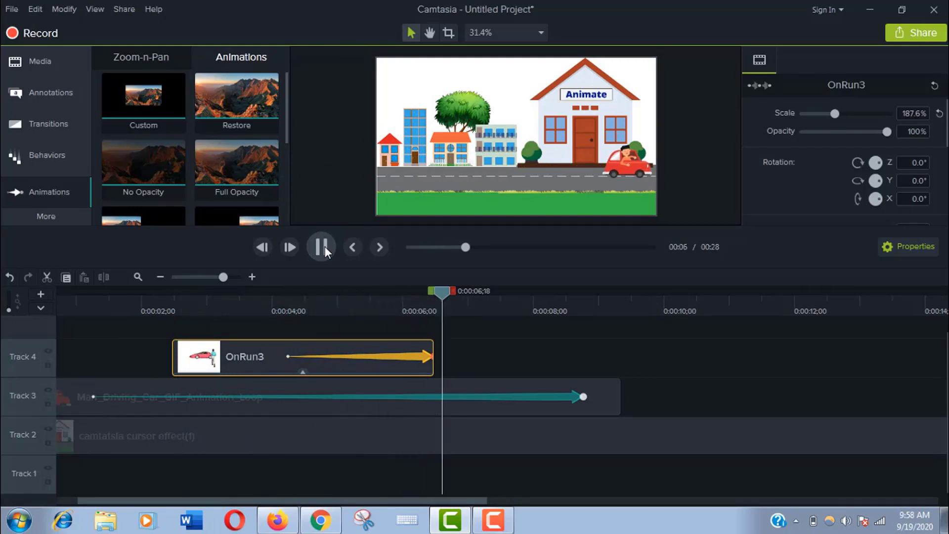
left_click(322, 247)
key("ctrl+1")
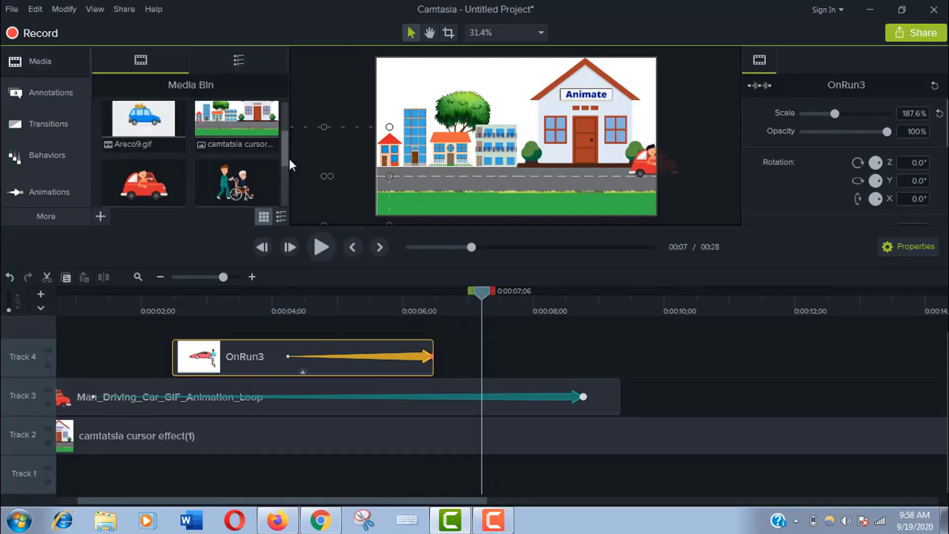
Add Araco9.gif to Track 4 and apply the Remove a Color effect to it.
scroll(143, 123, "up", 1)
left_click_drag(143, 131, 452, 373)
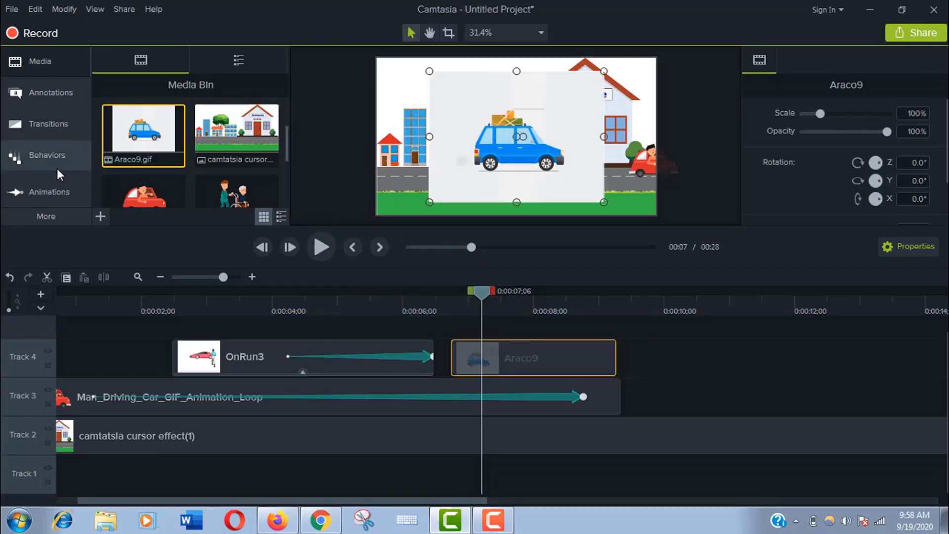
left_click(68, 216)
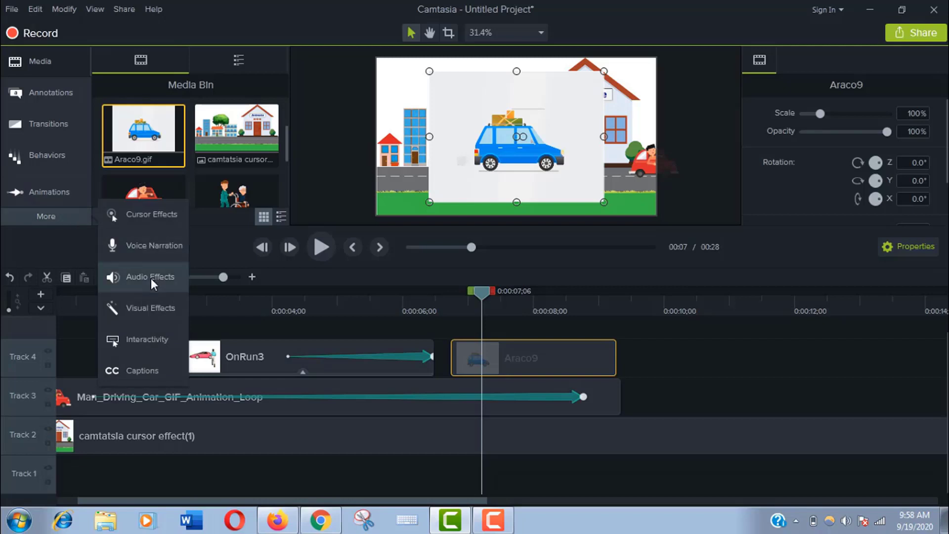
left_click(159, 304)
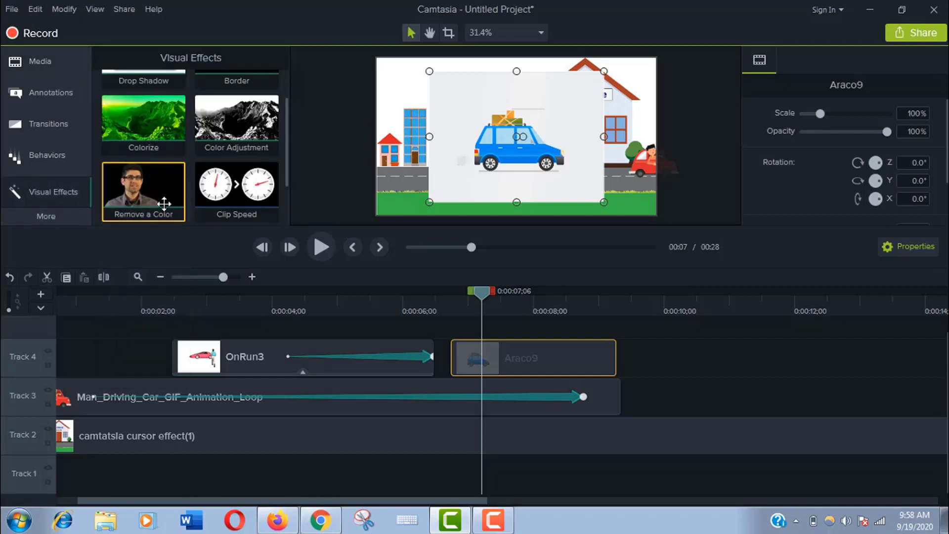
left_click_drag(408, 275, 527, 356)
Sample the light background to make it transparent, then set the blue car on the road at left.
left_click(912, 112)
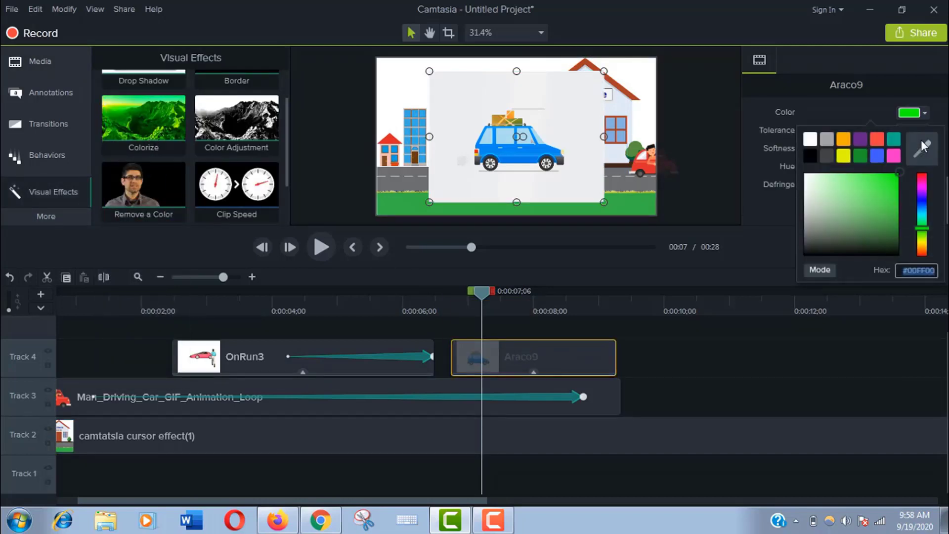
left_click(921, 149)
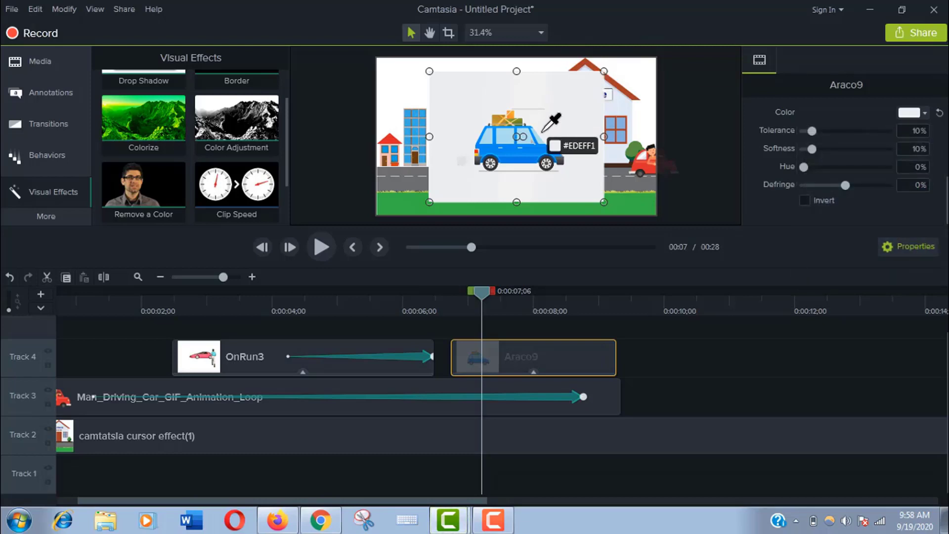
left_click(544, 131)
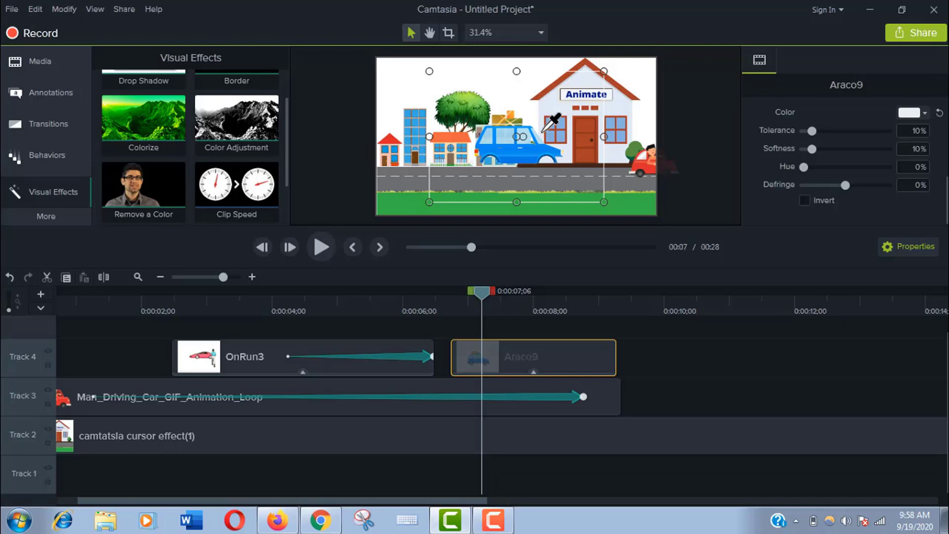
left_click_drag(526, 139, 432, 155)
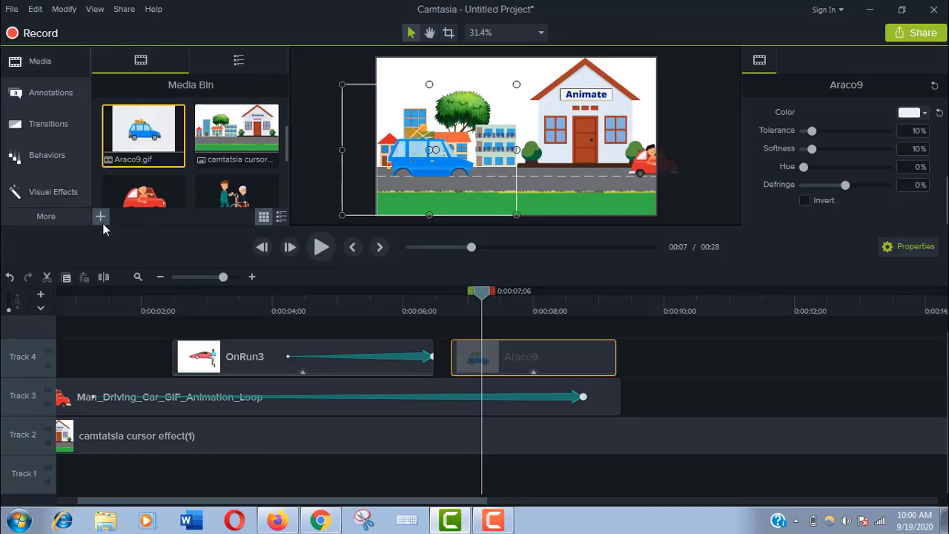
Import the car wheel PNG into the media bin.
left_click(101, 219)
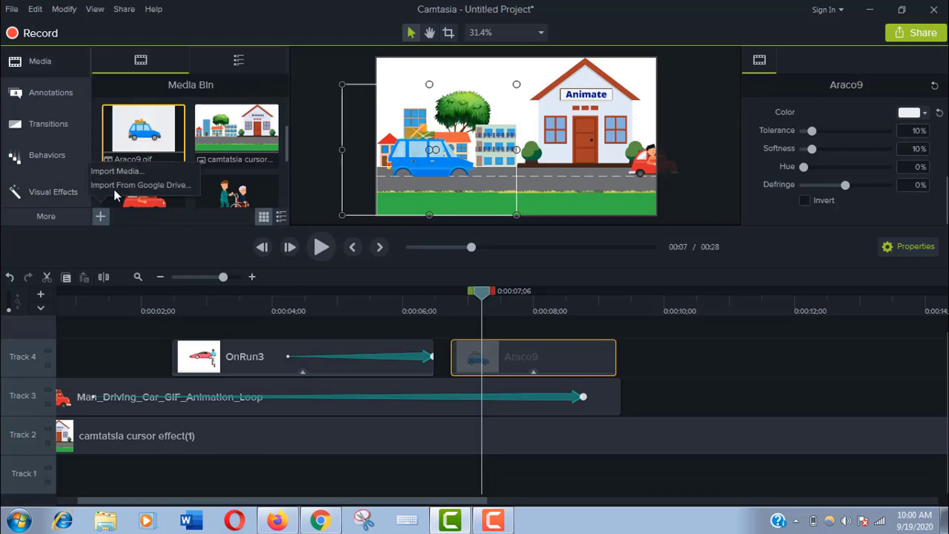
left_click(122, 175)
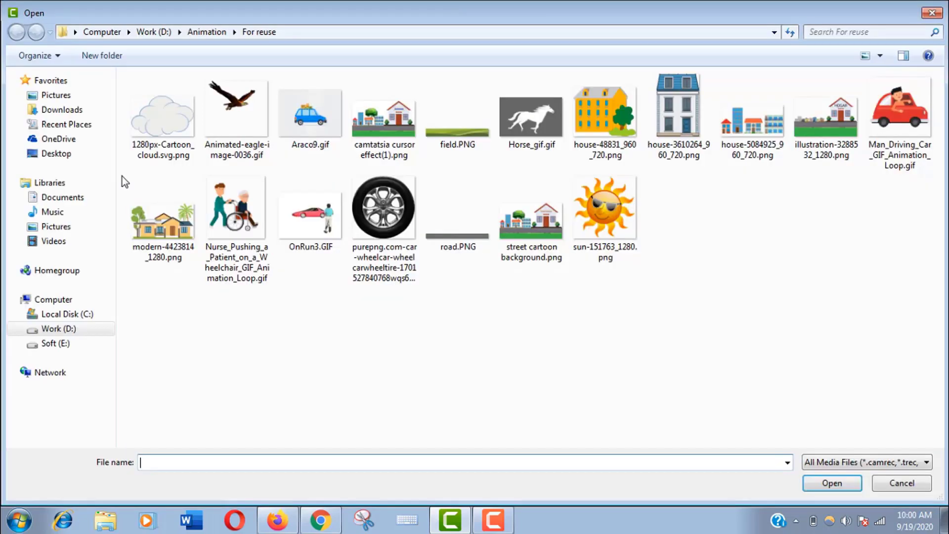
left_click(437, 219)
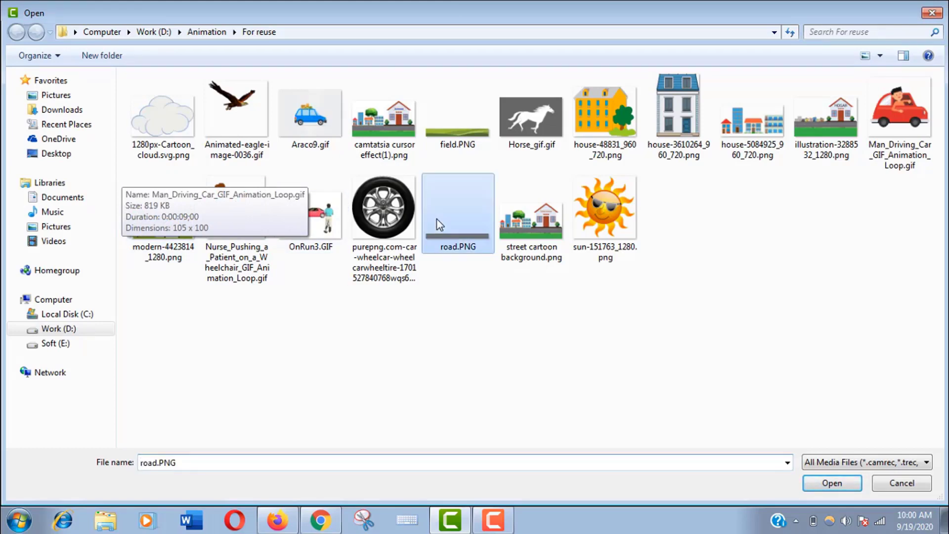
double_click(402, 219)
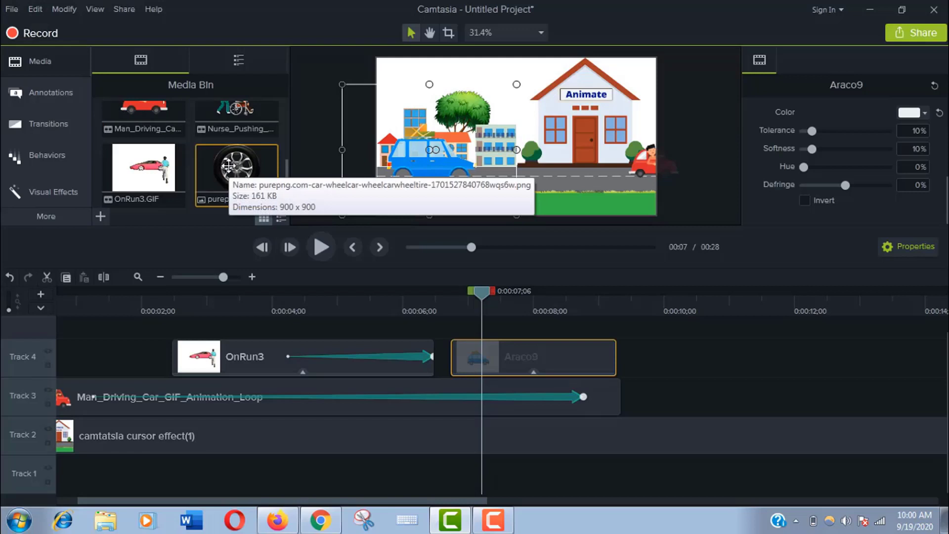
Put the wheel on Track 5, trim it to the car clip, and shrink it to 7.3% over a wheel.
left_click_drag(237, 167, 476, 339)
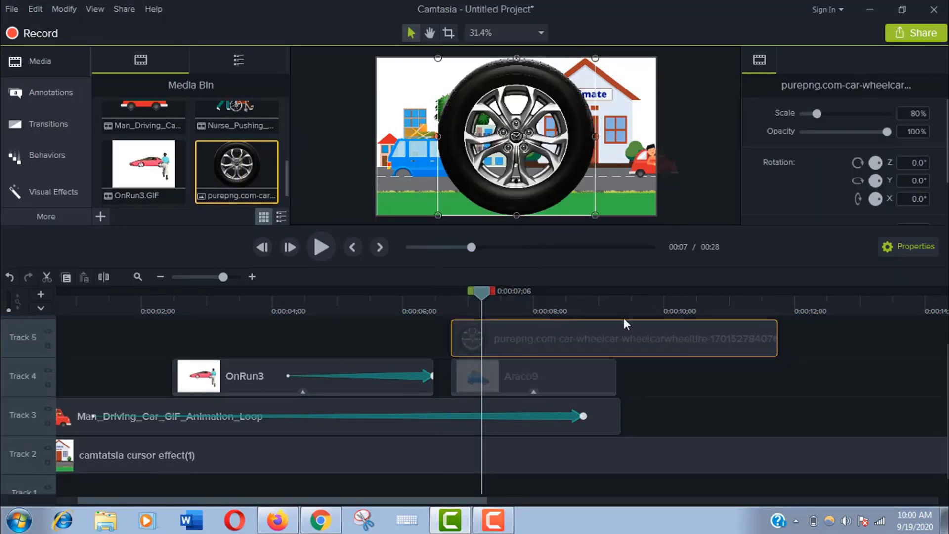
left_click_drag(776, 325, 616, 325)
left_click_drag(553, 99, 492, 176)
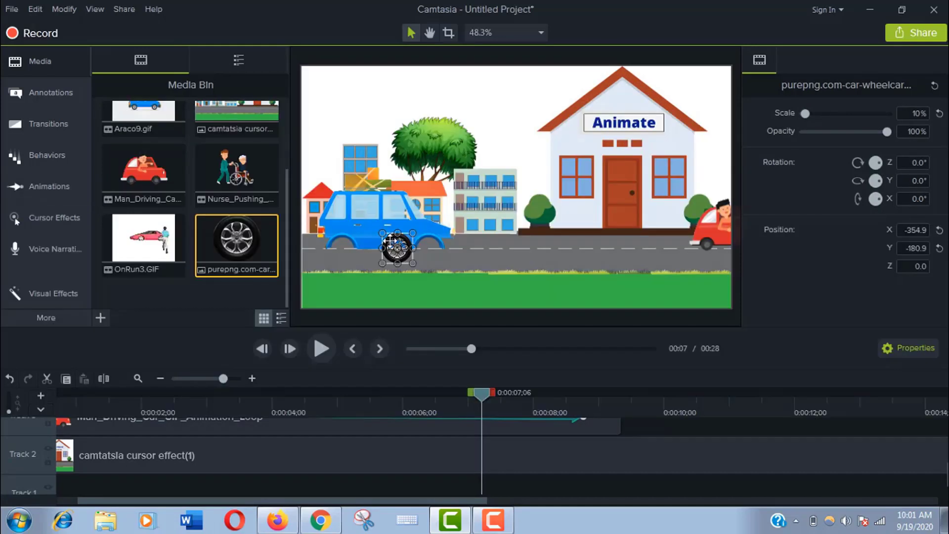
left_click_drag(391, 241, 418, 244)
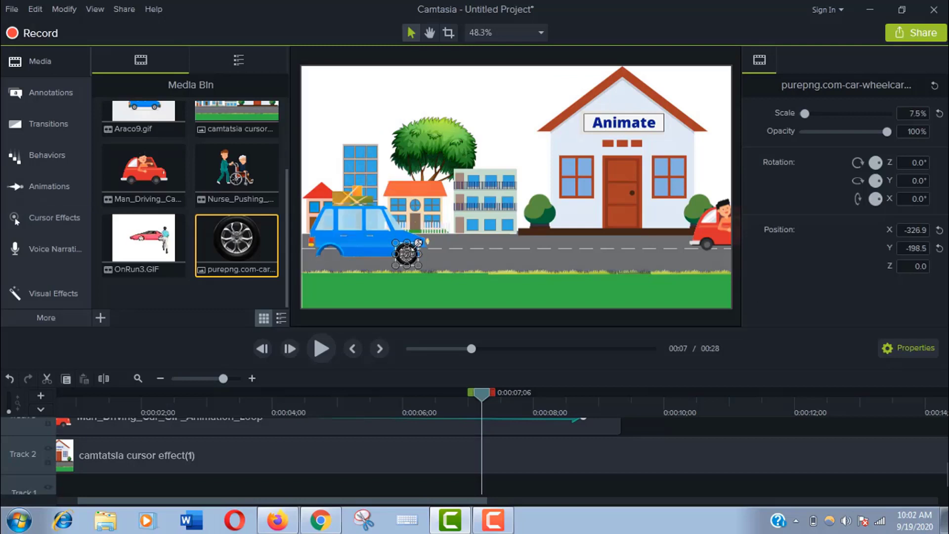
left_click(435, 240)
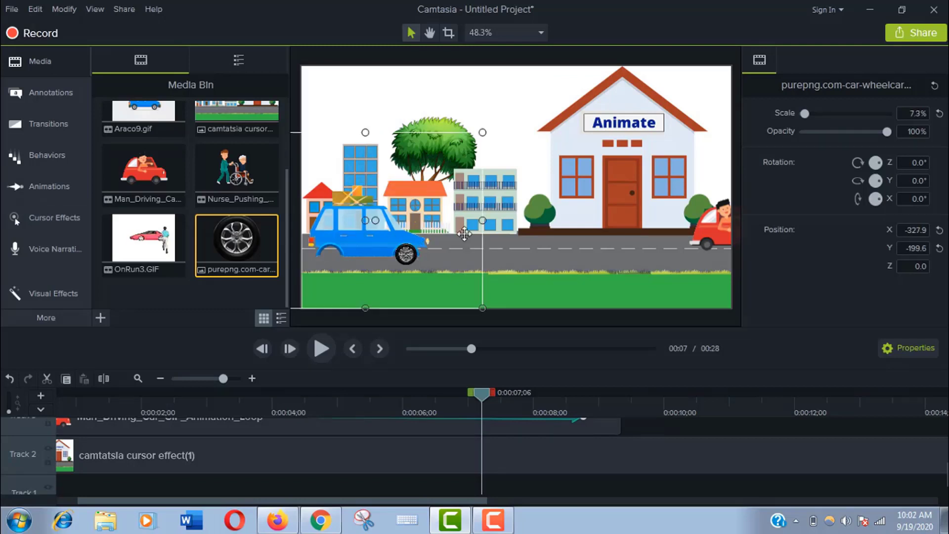
left_click(407, 255)
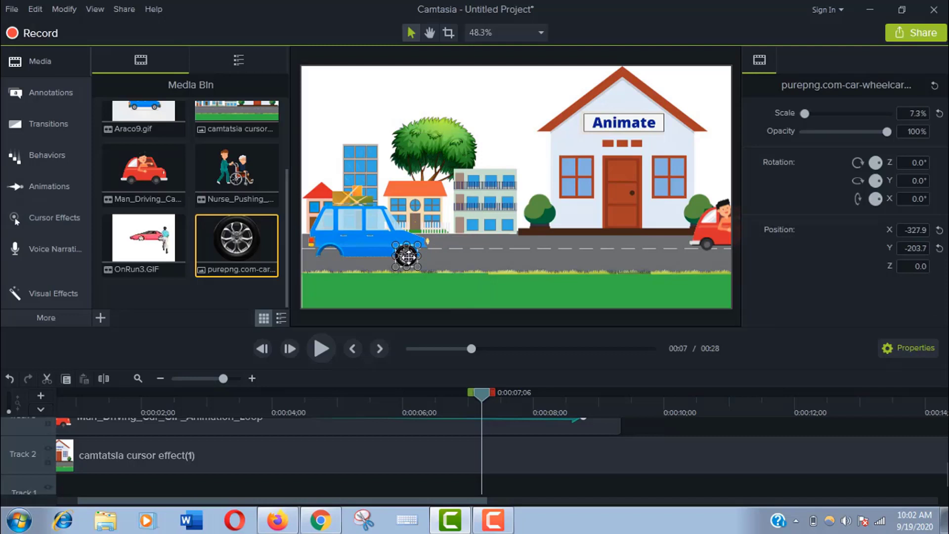
left_click(474, 220)
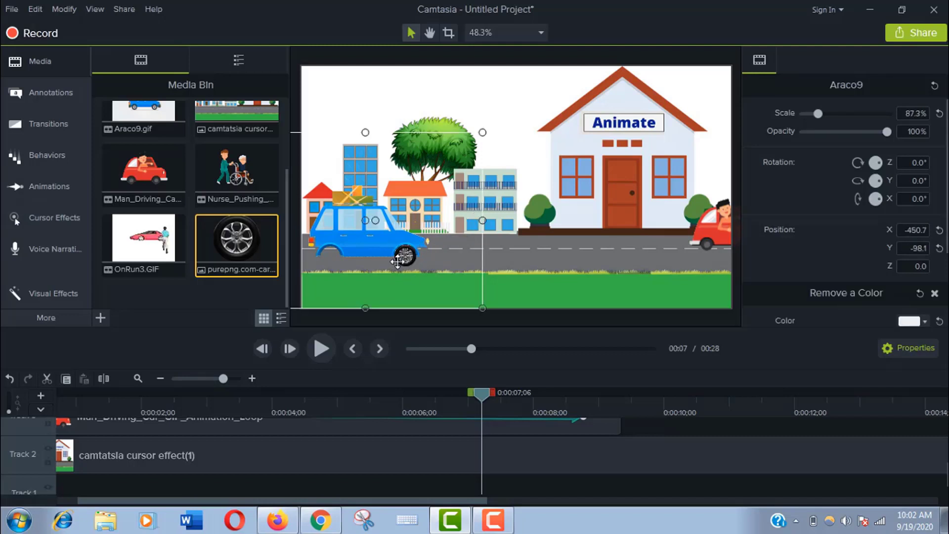
left_click(400, 257)
left_click(49, 186)
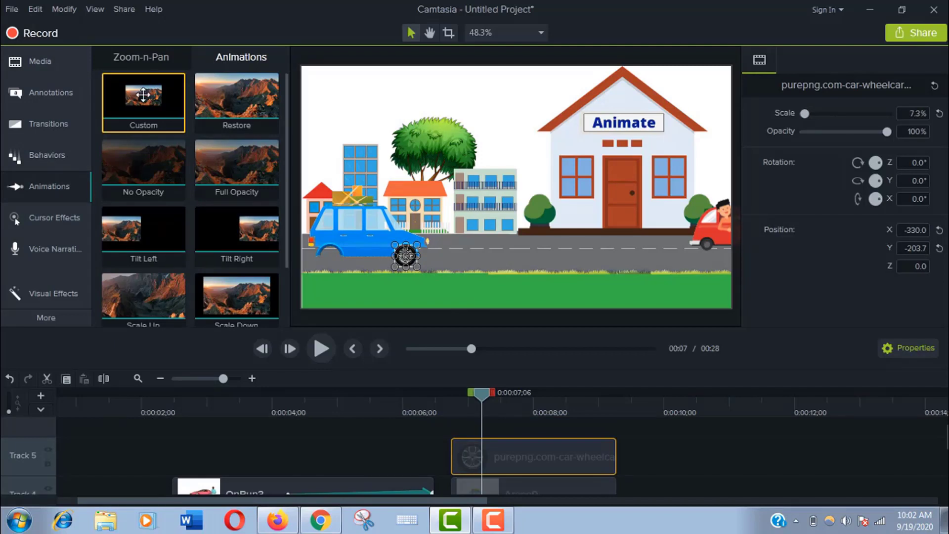
Give the wheel clip a custom animation spinning it to about -3,988° by its end, then preview.
left_click_drag(349, 296, 515, 465)
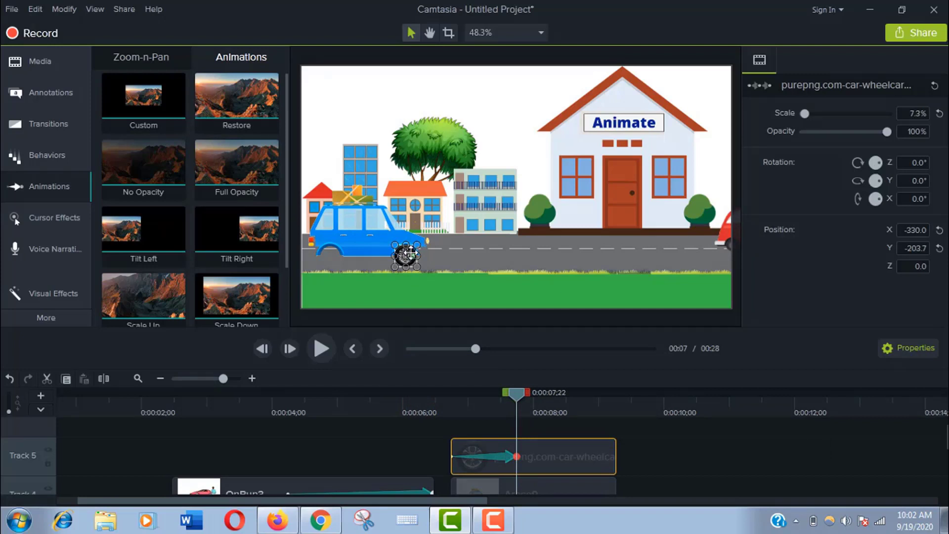
left_click_drag(409, 254, 486, 259)
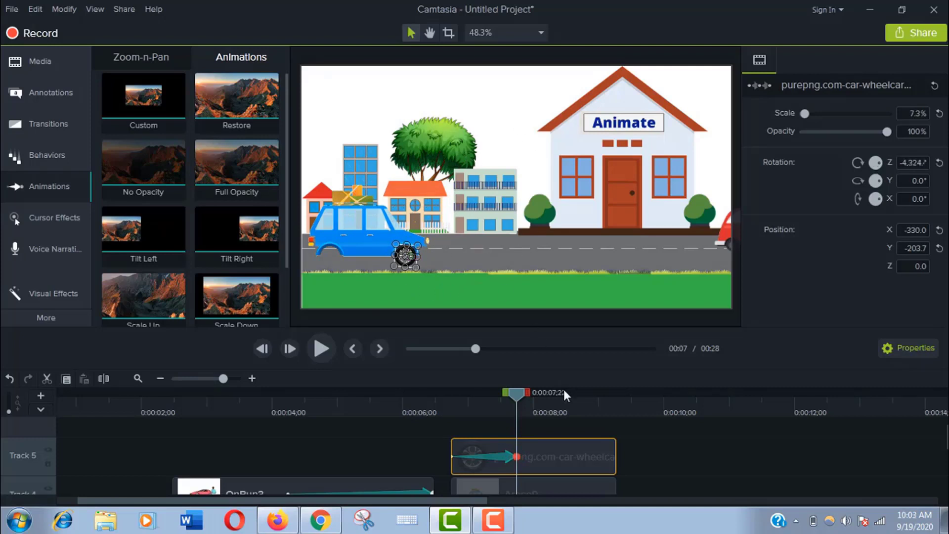
left_click_drag(515, 456, 628, 445)
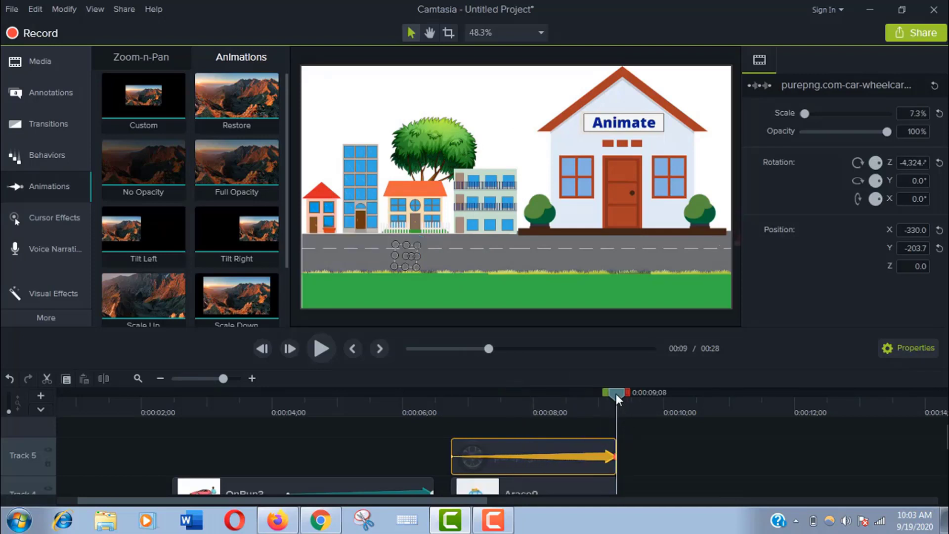
left_click_drag(616, 393, 449, 421)
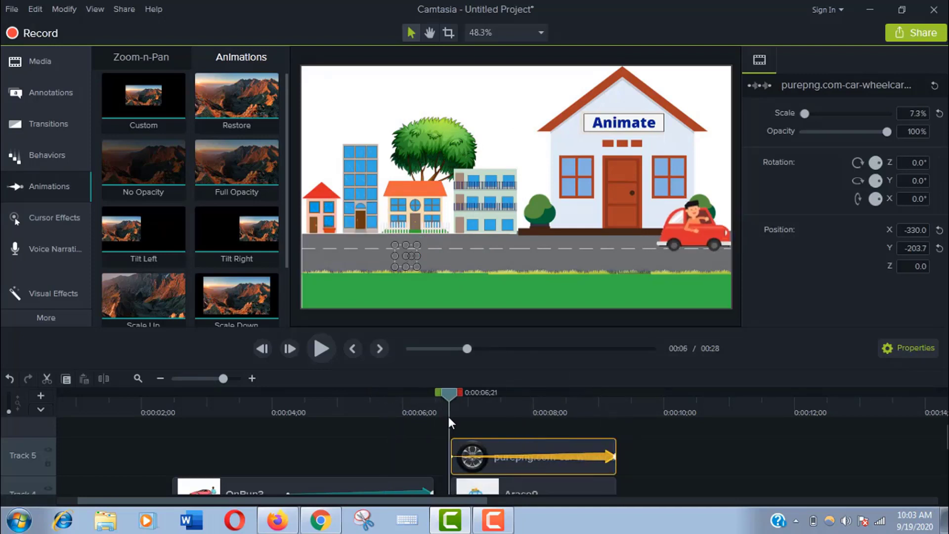
left_click(325, 362)
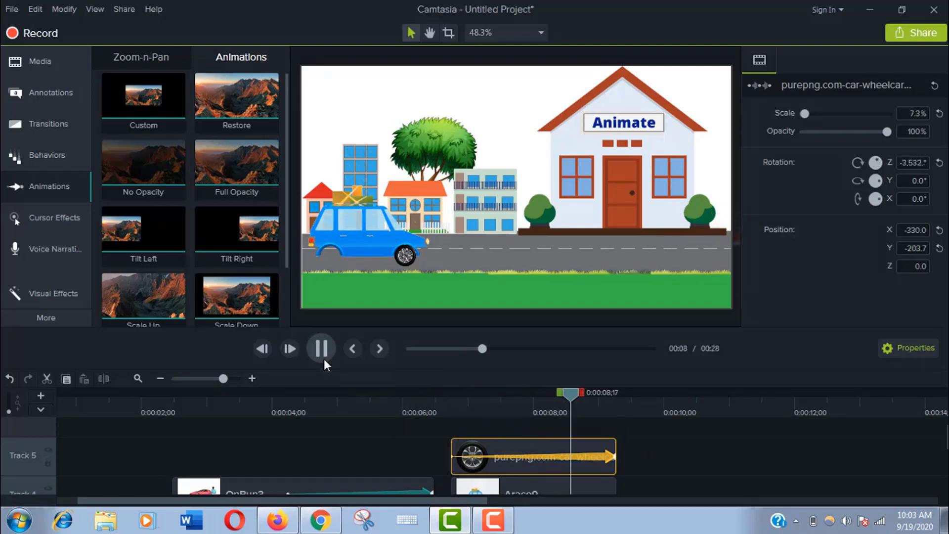
left_click(324, 359)
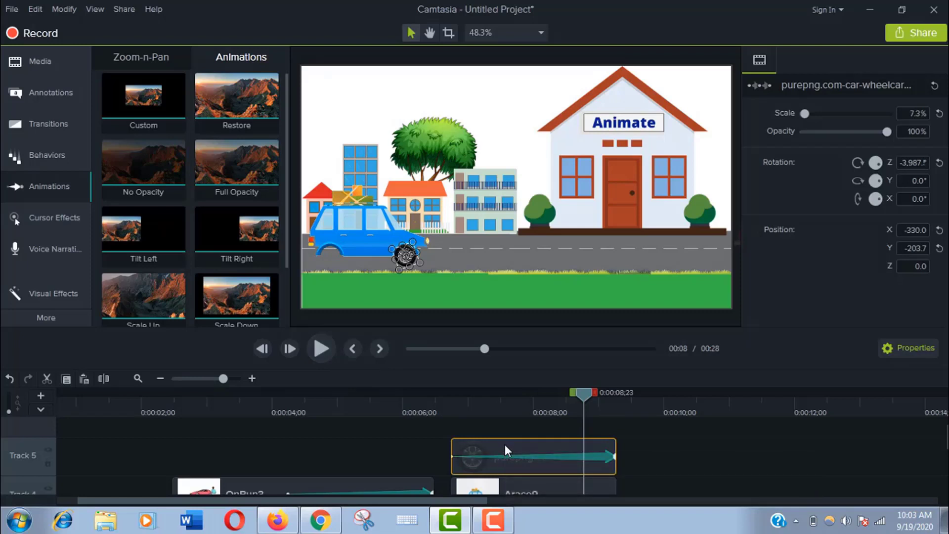
Paste a second wheel clip on Track 6, align its start with Track 5, and preview.
key("ctrl+v")
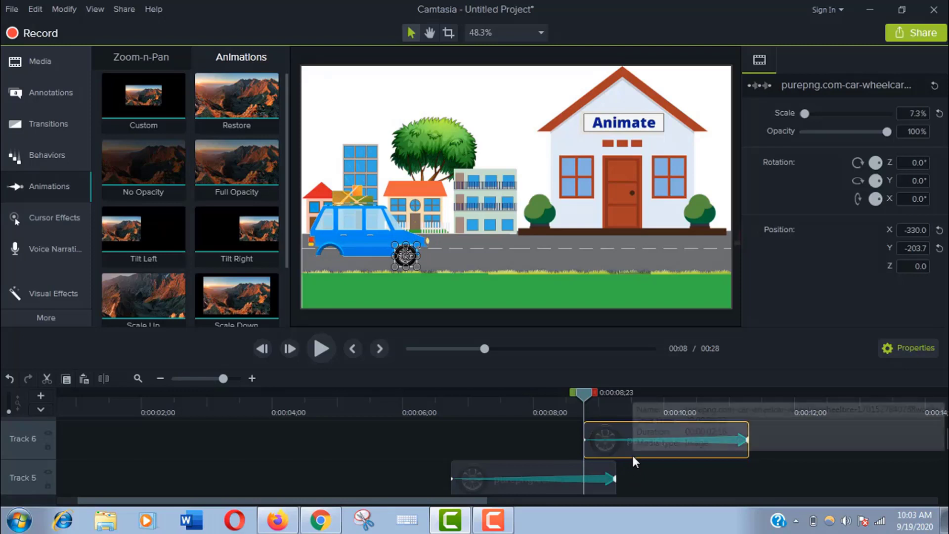
left_click_drag(633, 452, 481, 464)
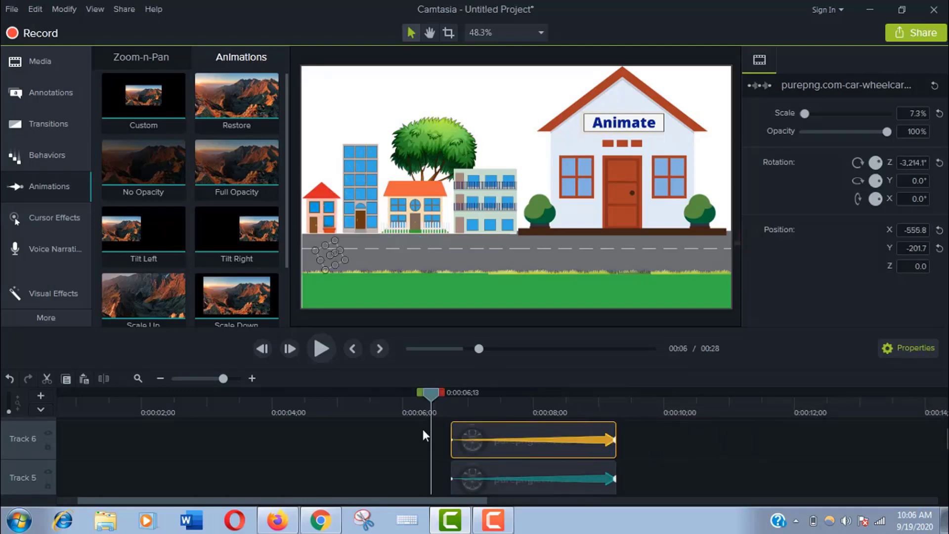
left_click_drag(424, 429, 446, 425)
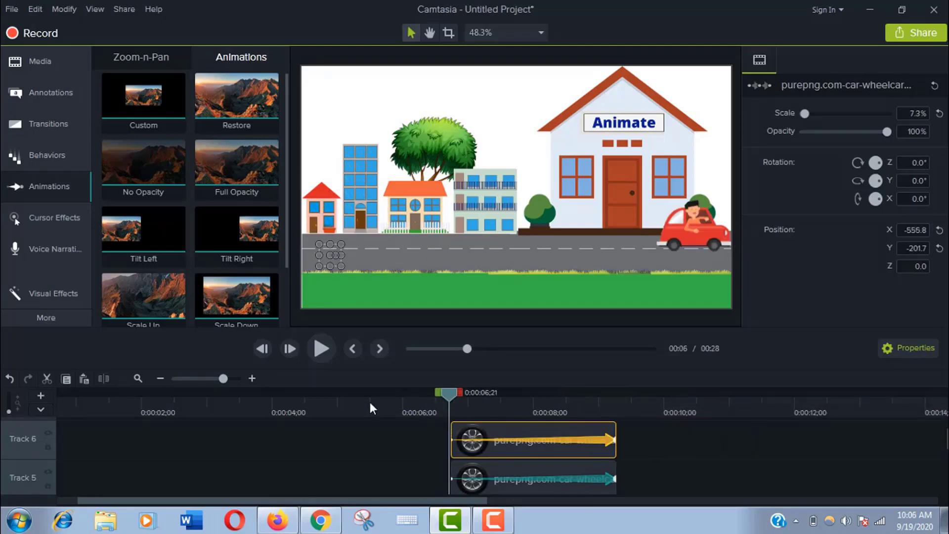
left_click(321, 350)
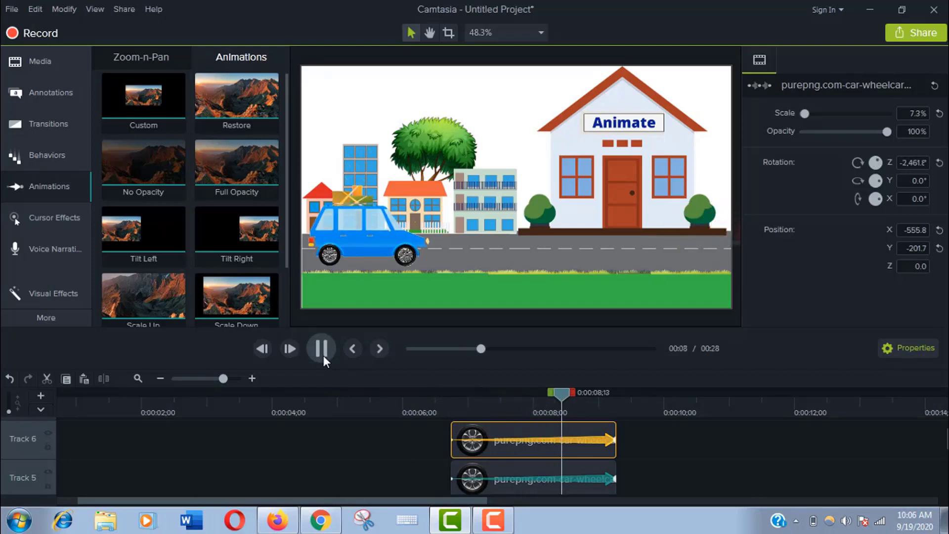
left_click(324, 355)
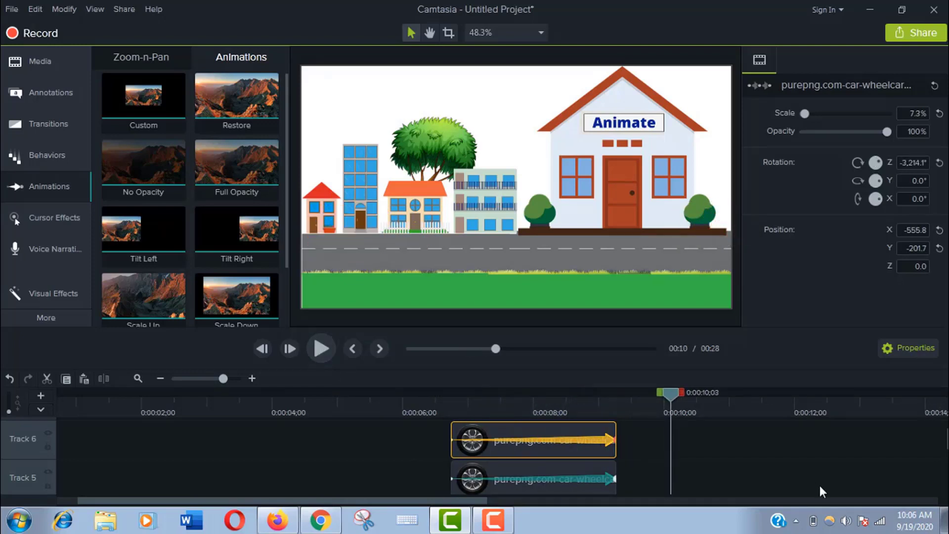
Select the blue car clip together with both wheel clips.
scroll(494, 455, "down", 1)
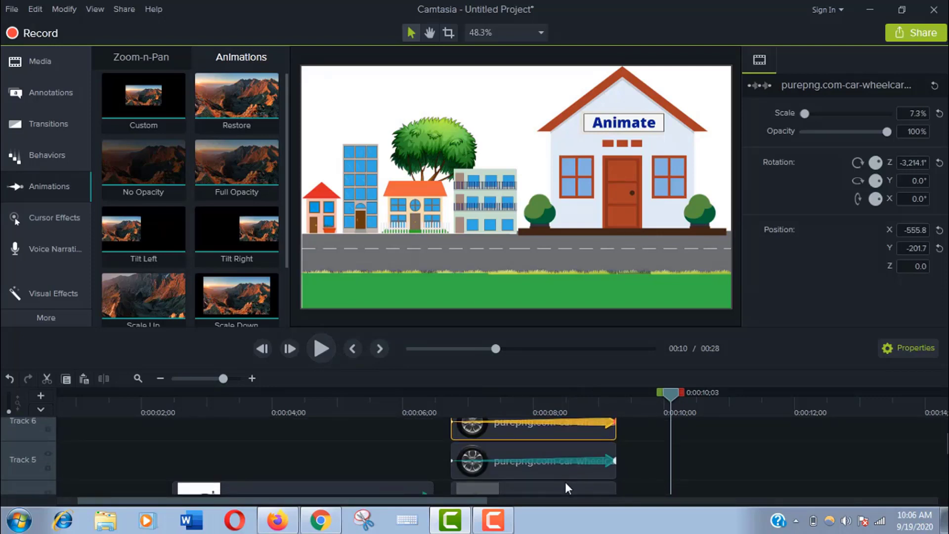
left_click(560, 484, "ctrl")
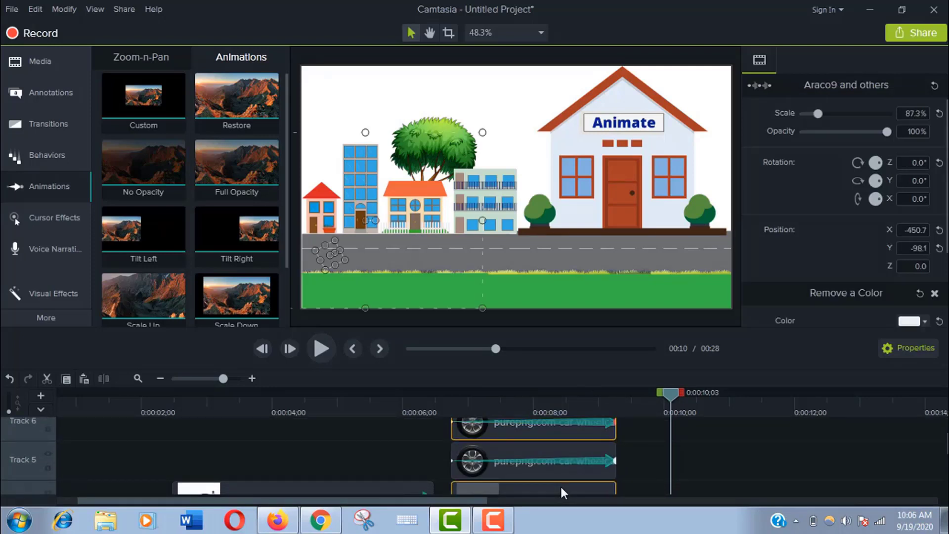
left_click(553, 444, "ctrl")
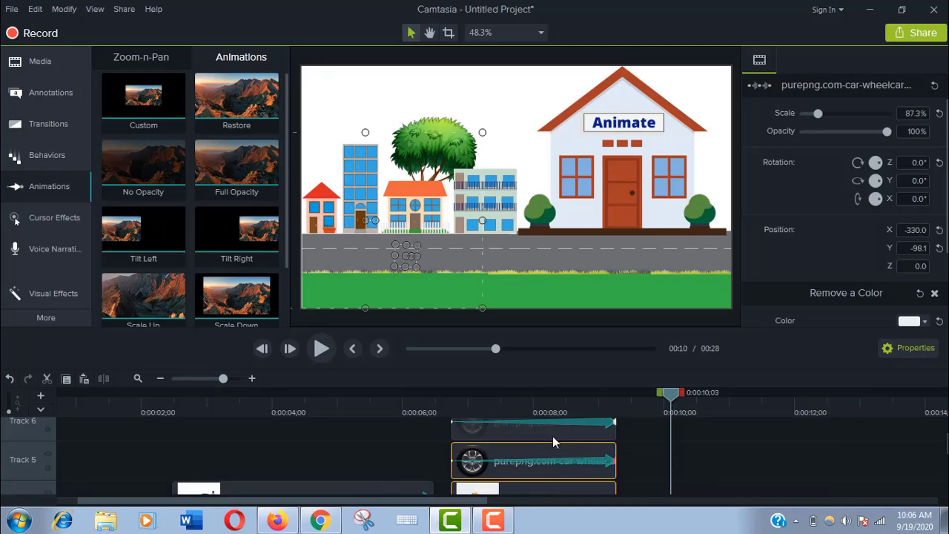
Group the blue car and both wheels into Group 1 and move it to the canvas's left edge.
right_click(552, 432)
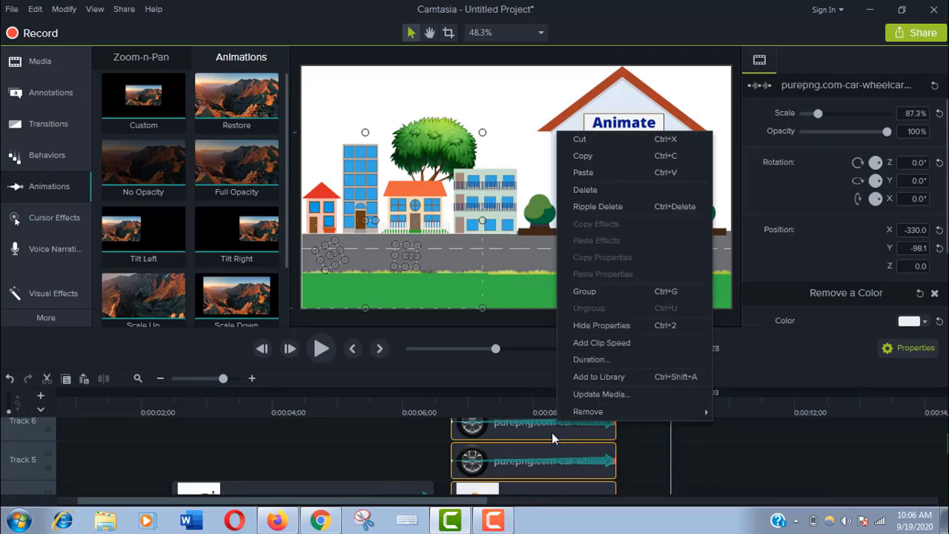
left_click(583, 292)
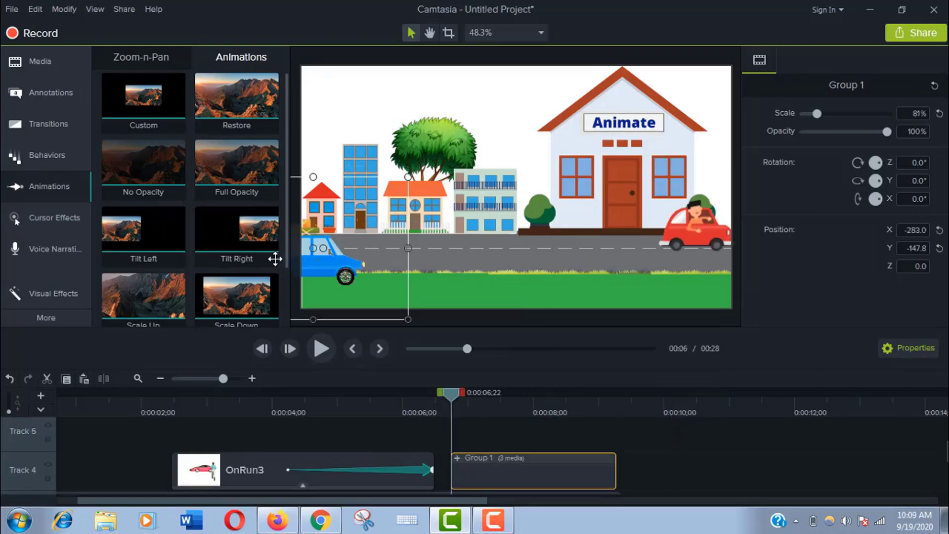
left_click_drag(275, 259, 263, 239)
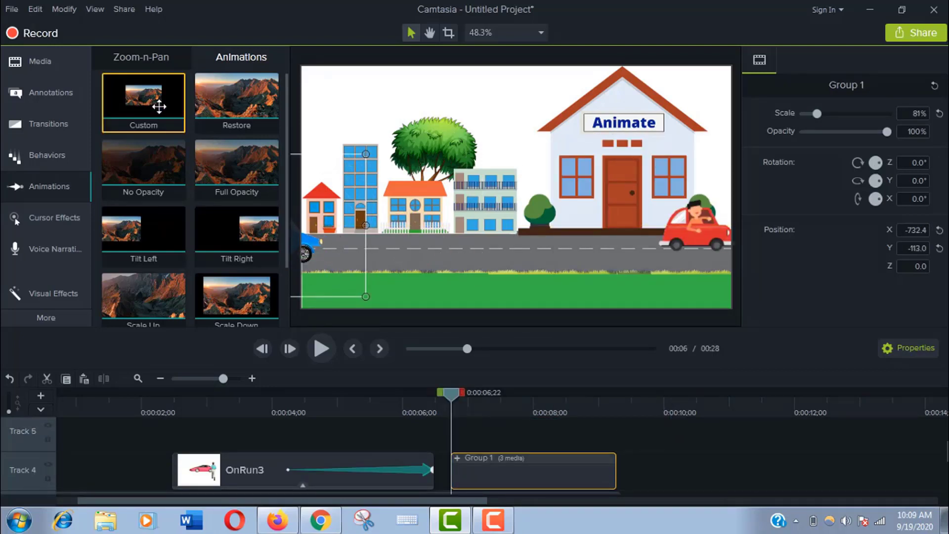
Animate Group 1 driving right along the road through the clip's end, then preview it.
left_click_drag(159, 107, 462, 480)
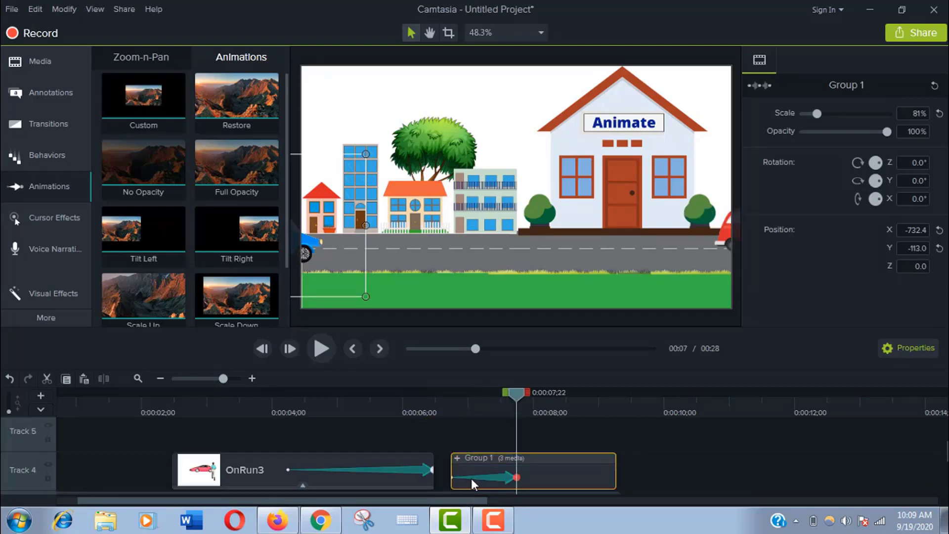
left_click(471, 479)
left_click_drag(321, 257, 857, 262)
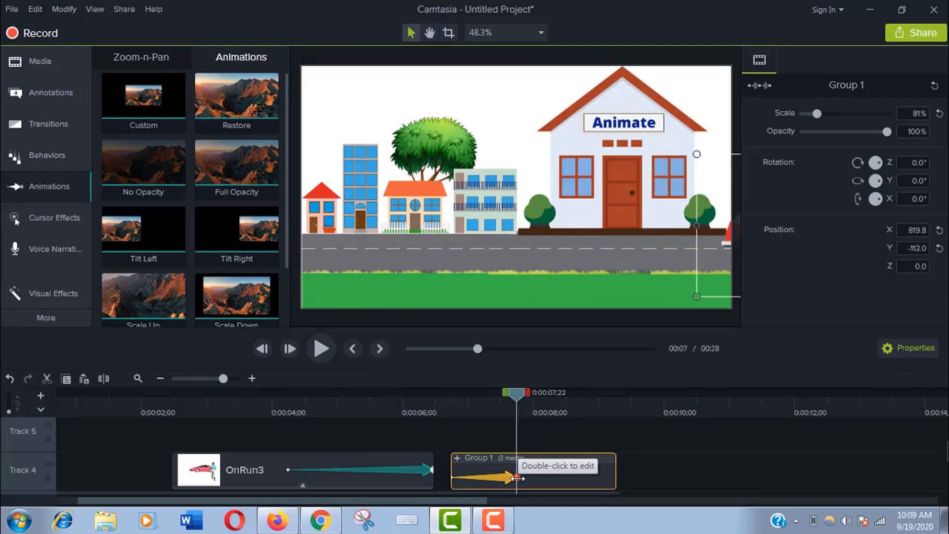
left_click_drag(517, 478, 615, 478)
left_click_drag(615, 397, 449, 437)
left_click(319, 348)
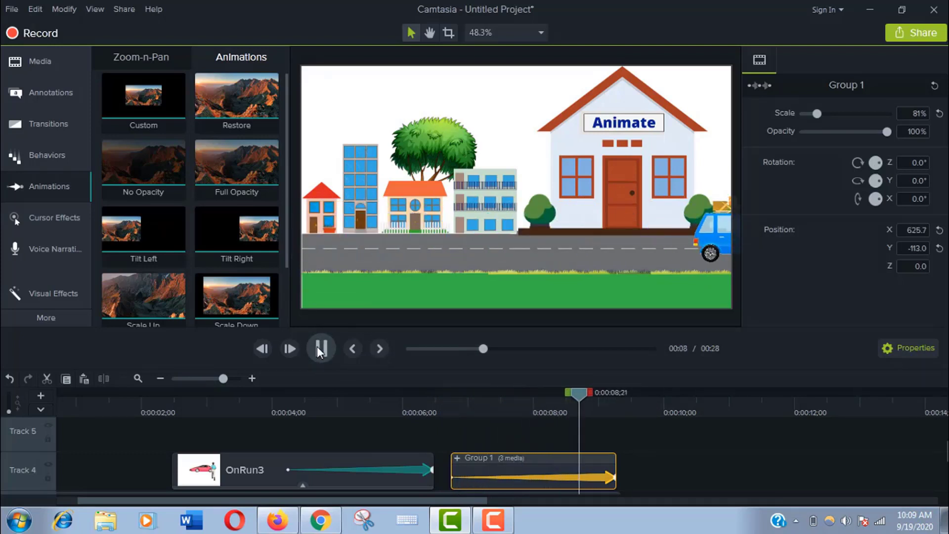
left_click(317, 348)
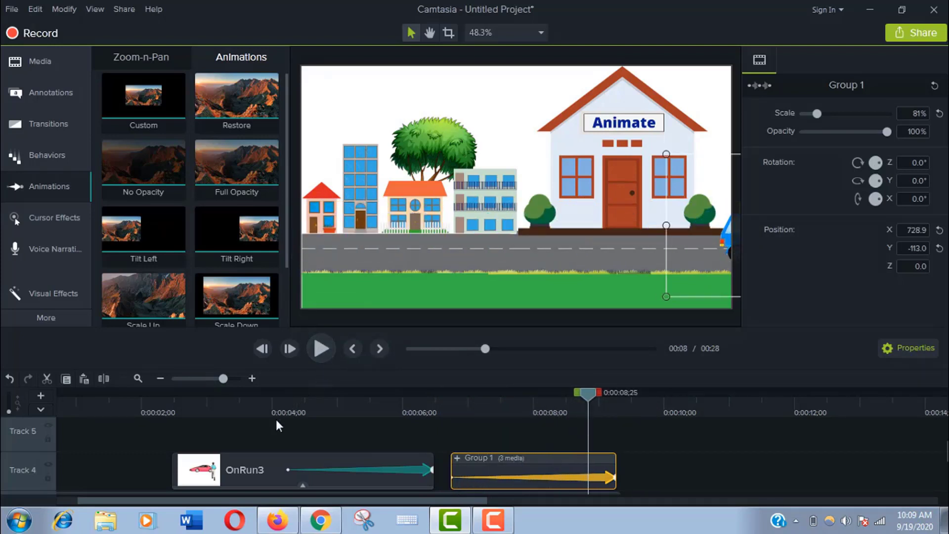
left_click(231, 464)
left_click_drag(314, 394, 44, 402)
Preview the scene, then move Group 1 slightly earlier onto its own track above OnRun3.
left_click(328, 351)
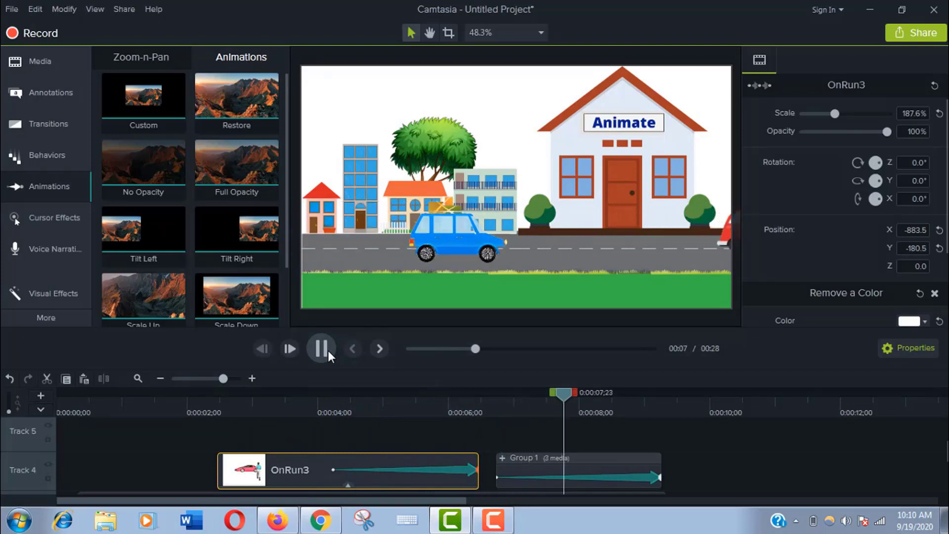
left_click(331, 349)
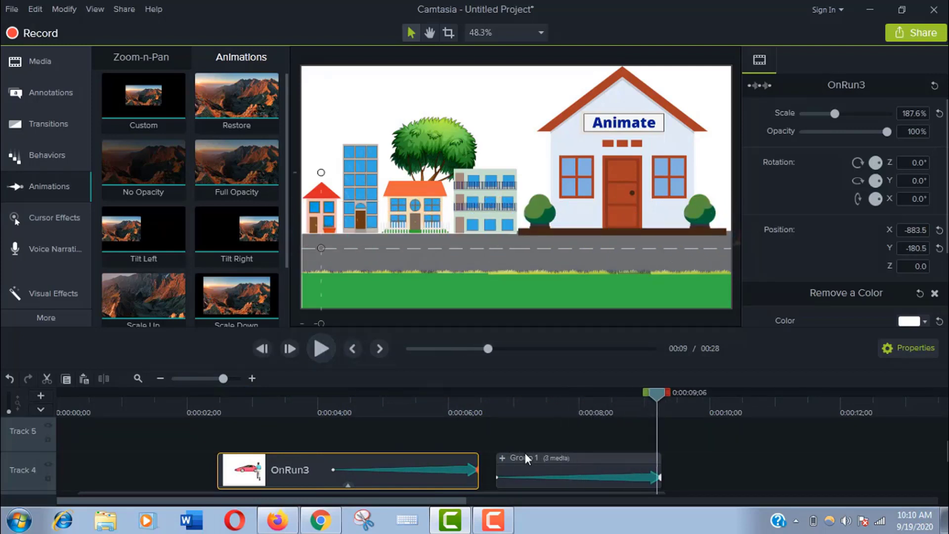
left_click(530, 461)
left_click_drag(530, 460, 543, 461)
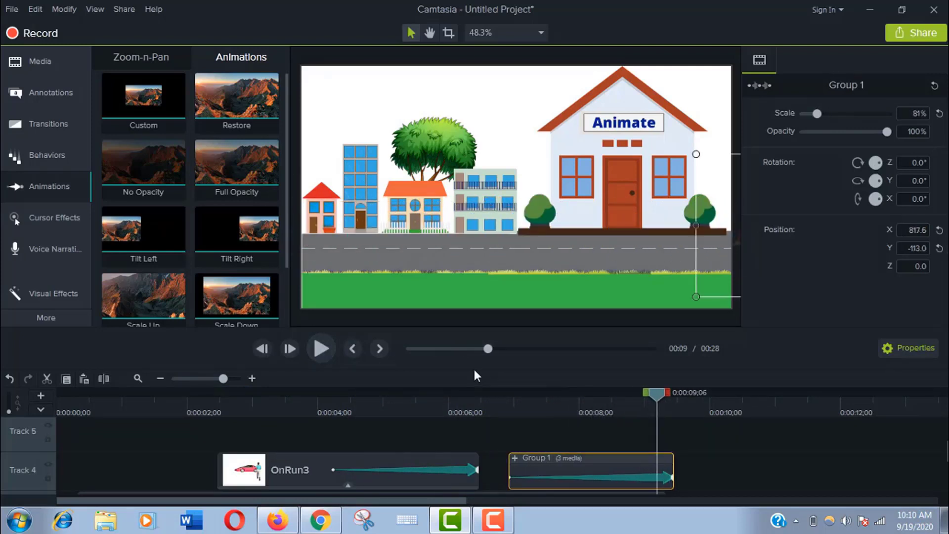
left_click_drag(473, 376, 453, 491)
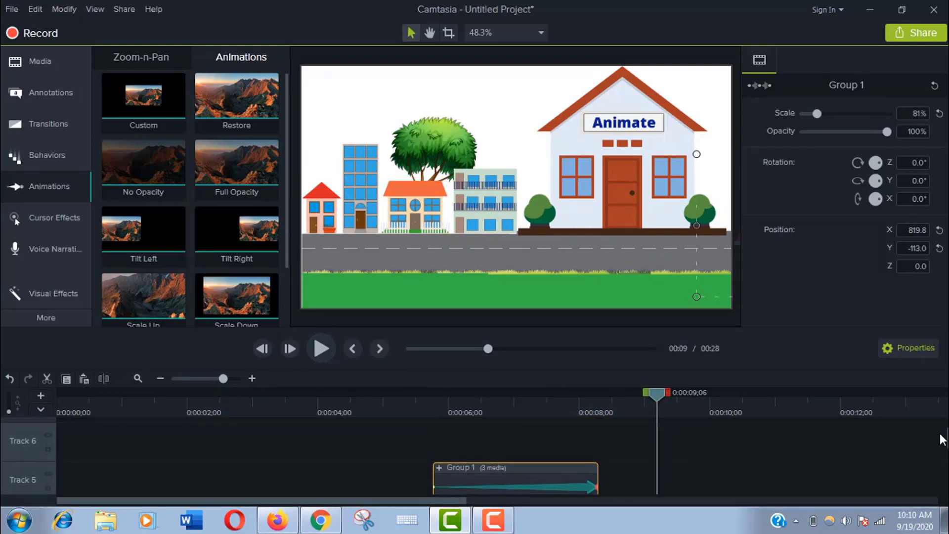
Rewind to about two seconds in and replay to check all three cars crossing.
scroll(761, 439, "down", 2)
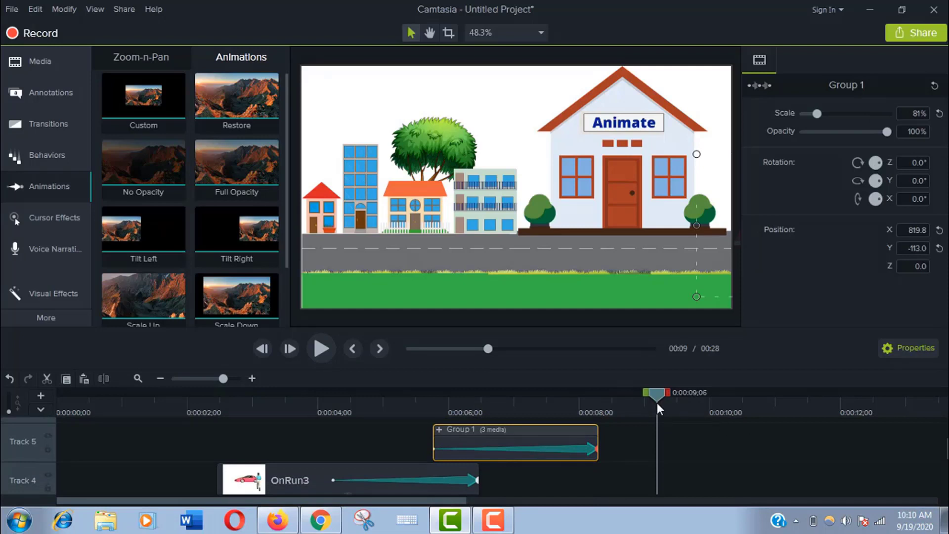
left_click_drag(657, 402, 195, 482)
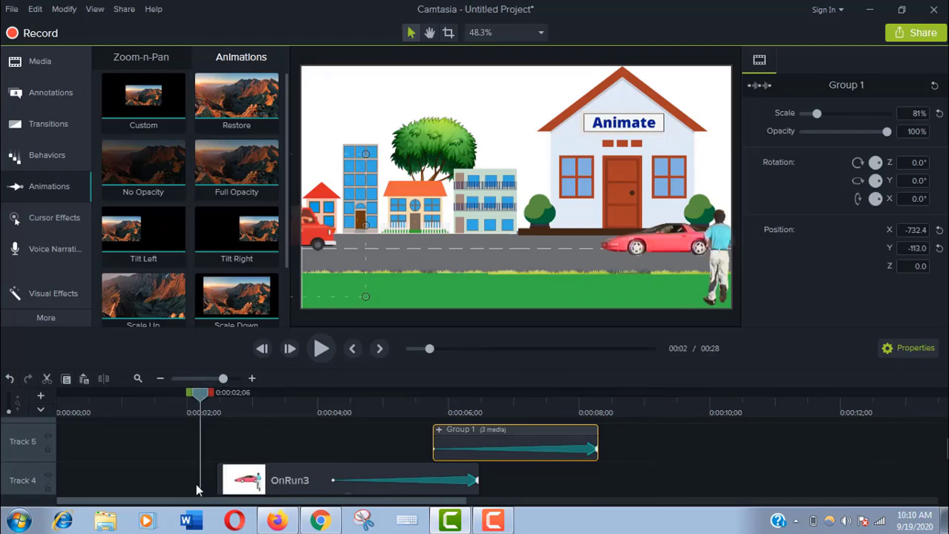
left_click(322, 354)
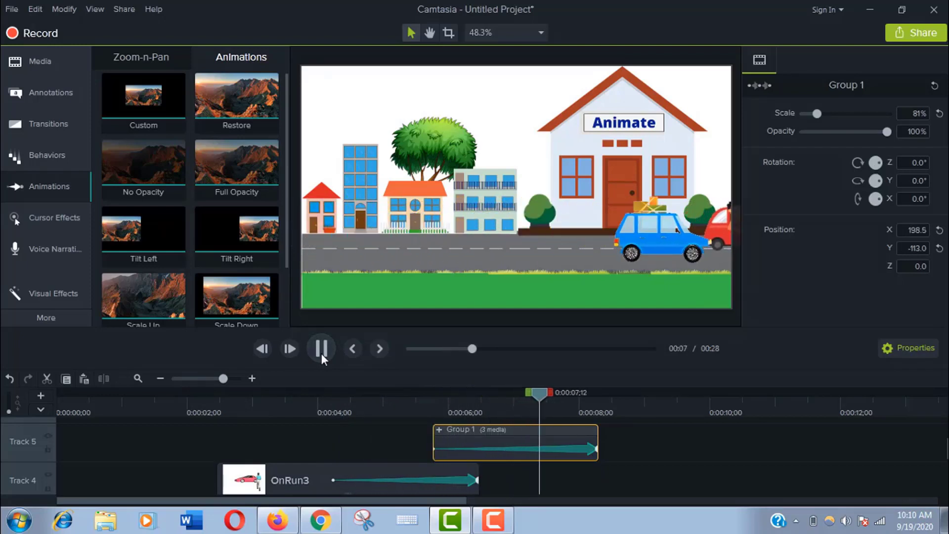
left_click(322, 354)
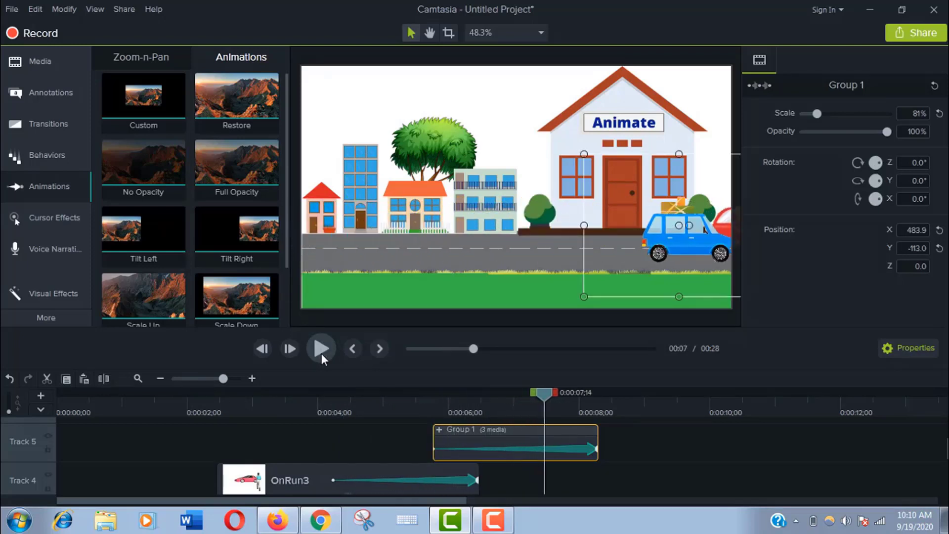
Add 1280px-Cartoon_cloud.svg to the start of Track 5 and trim it to about four seconds.
left_click(48, 75)
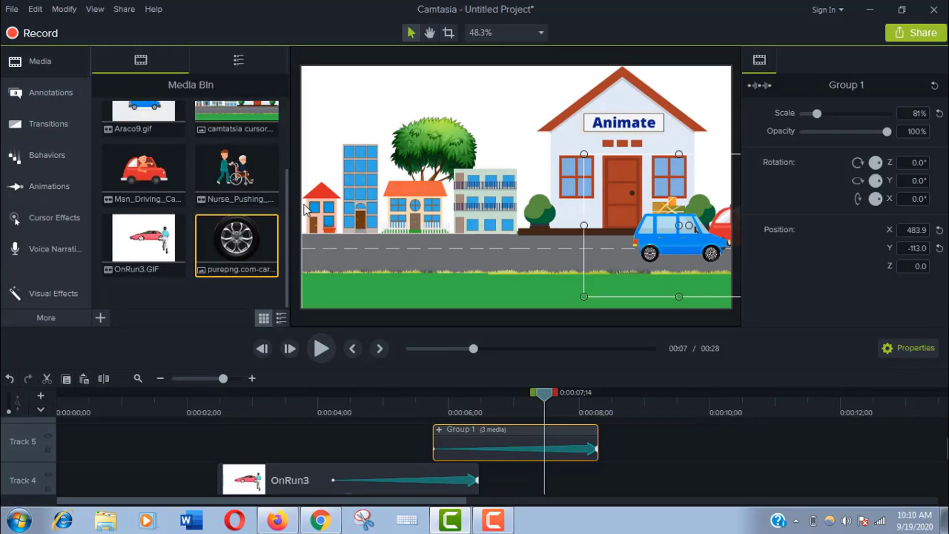
scroll(190, 198, "up", 3)
left_click_drag(143, 133, 58, 473)
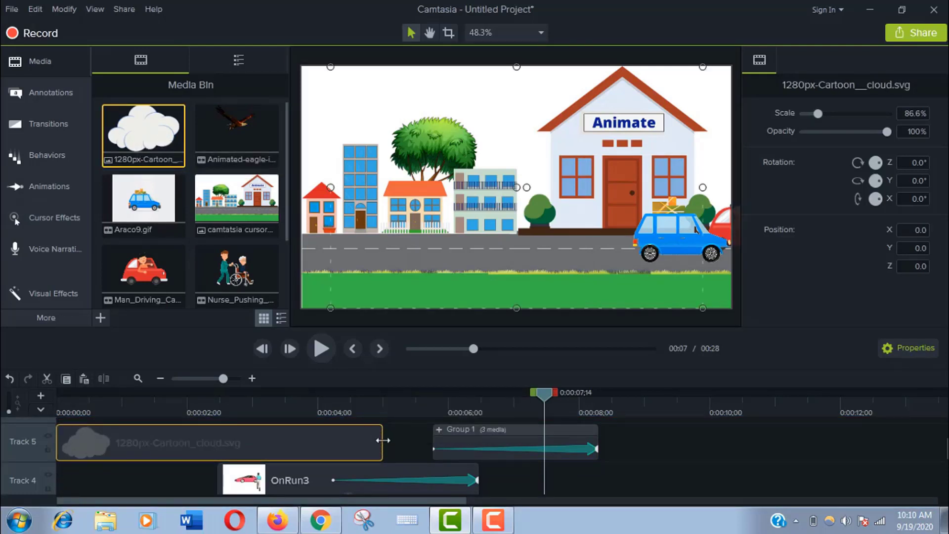
left_click_drag(384, 440, 332, 441)
Shrink the cloud to about 13.9% and place it in the sky's top-left corner.
key("ctrl+Home")
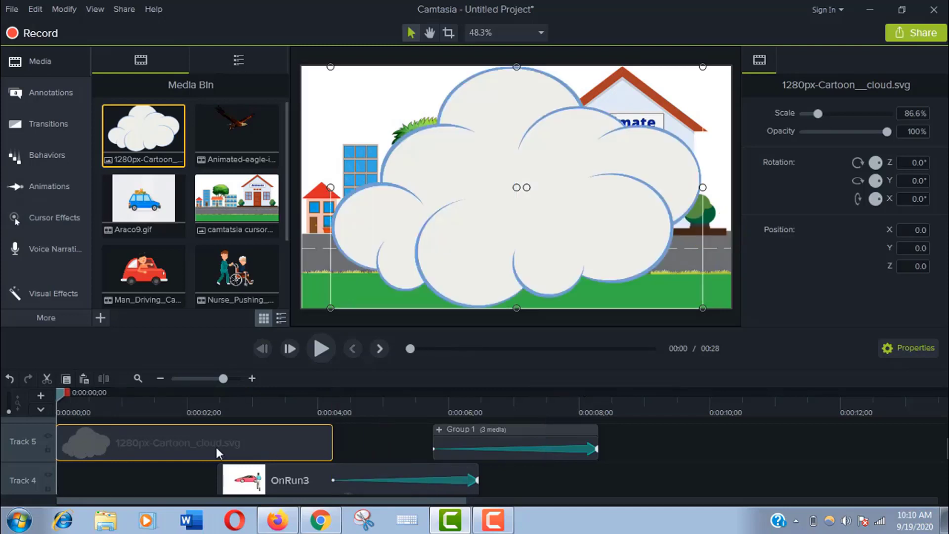
left_click_drag(703, 308, 382, 100)
left_click_drag(349, 78, 316, 114)
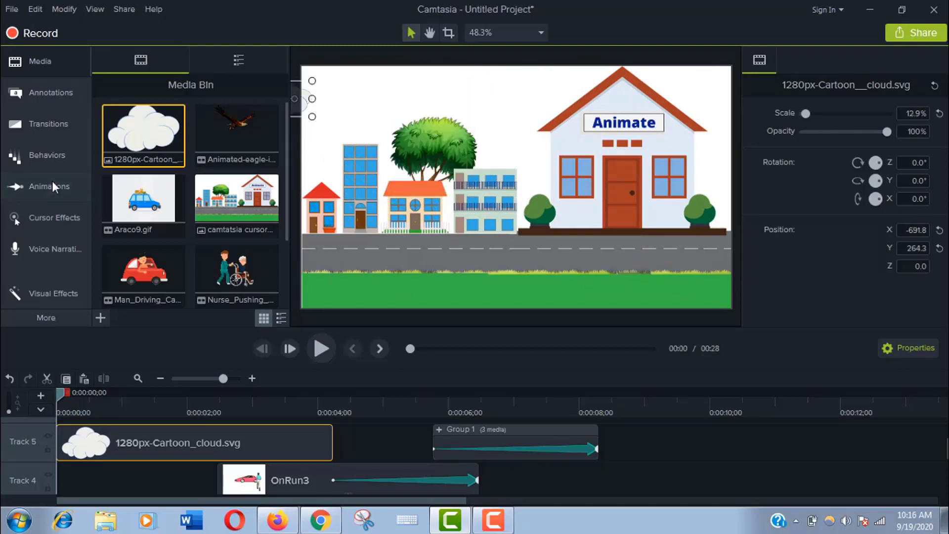
Apply a Custom animation to the cloud clip that drifts it rightward across the sky.
left_click(49, 186)
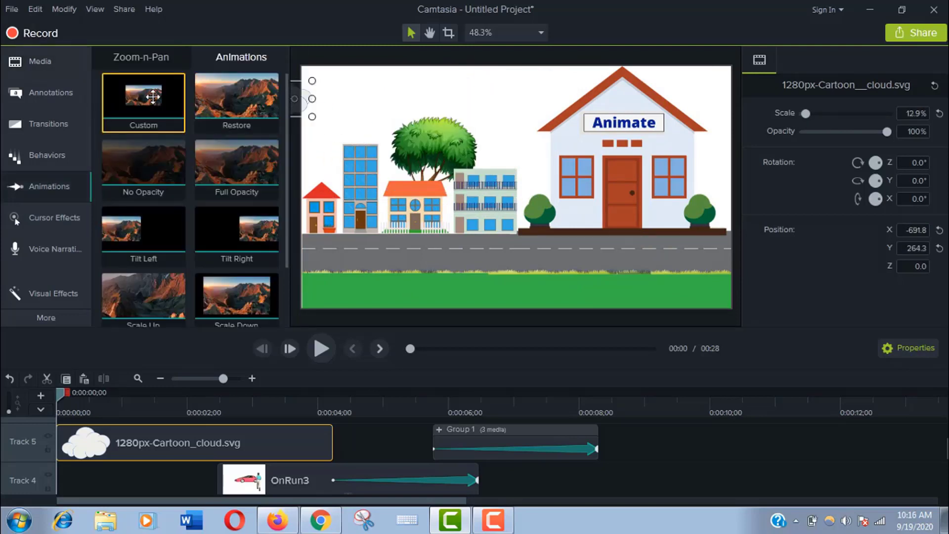
left_click_drag(148, 99, 90, 441)
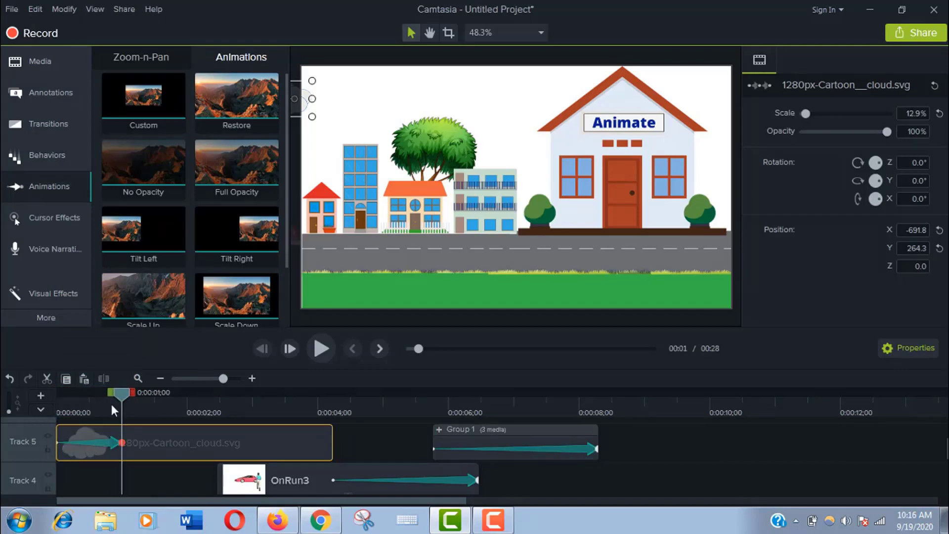
left_click(103, 442)
left_click_drag(303, 98, 498, 100)
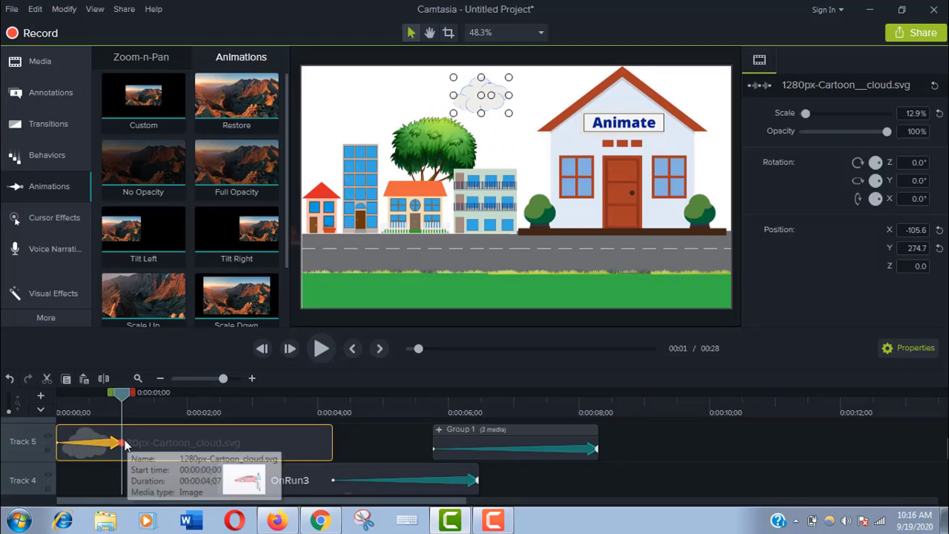
Extend the cloud's drift to end at about 3;24 and preview the motion.
left_click_drag(122, 442, 324, 441)
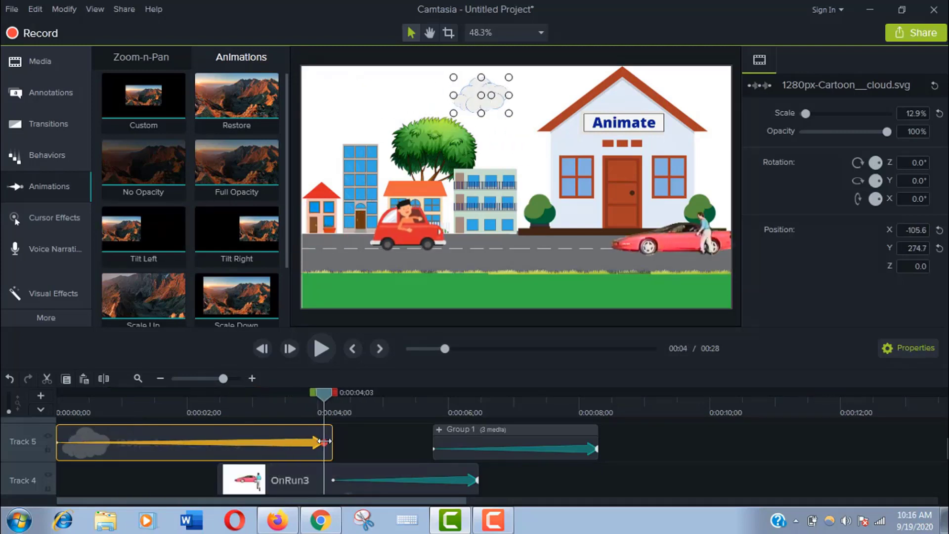
left_click(320, 350)
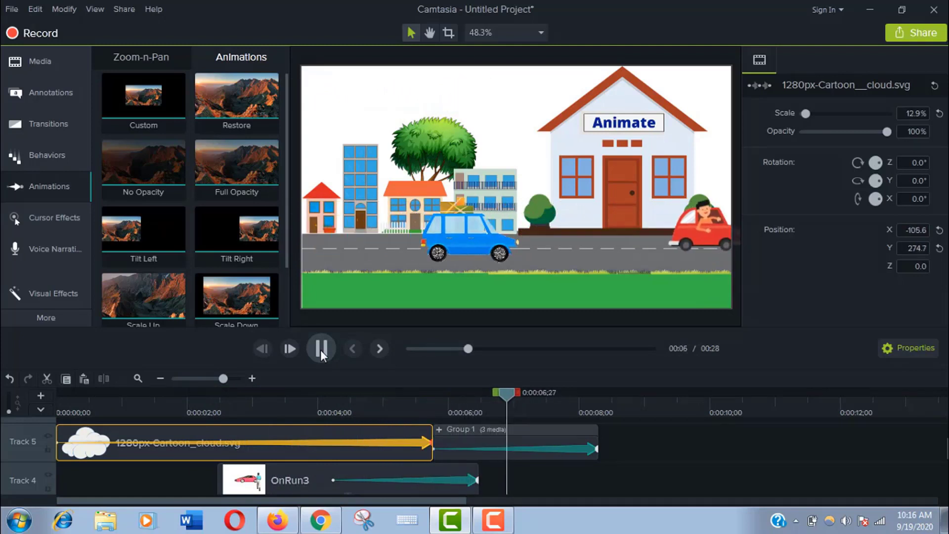
left_click(320, 349)
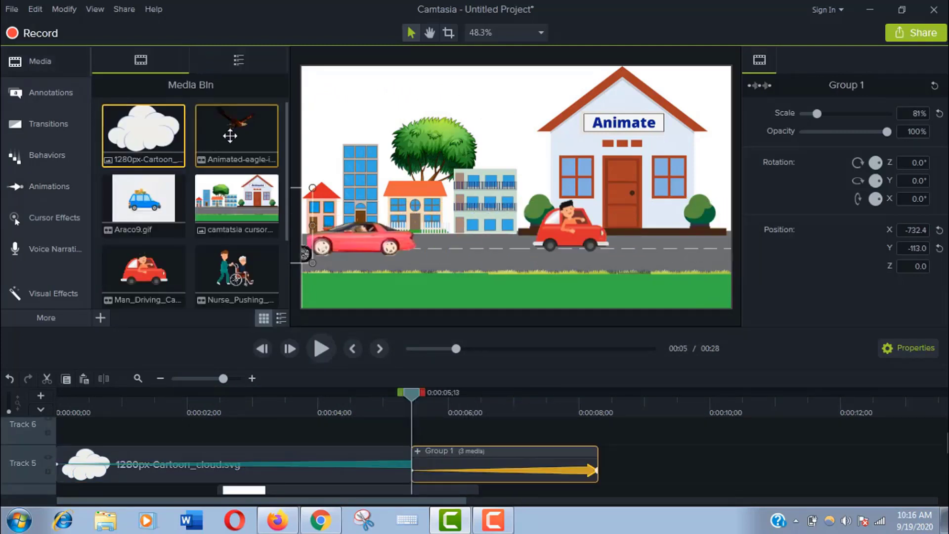
Put the Animated-eagle media on Track 6 and, at 2;04, position it top-left near the cloud.
left_click_drag(230, 136, 191, 450)
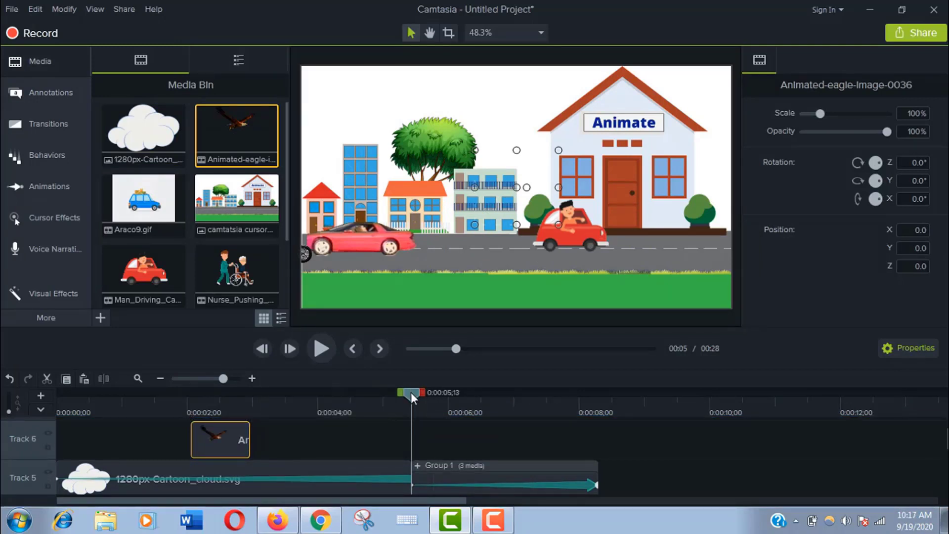
left_click_drag(411, 393, 195, 423)
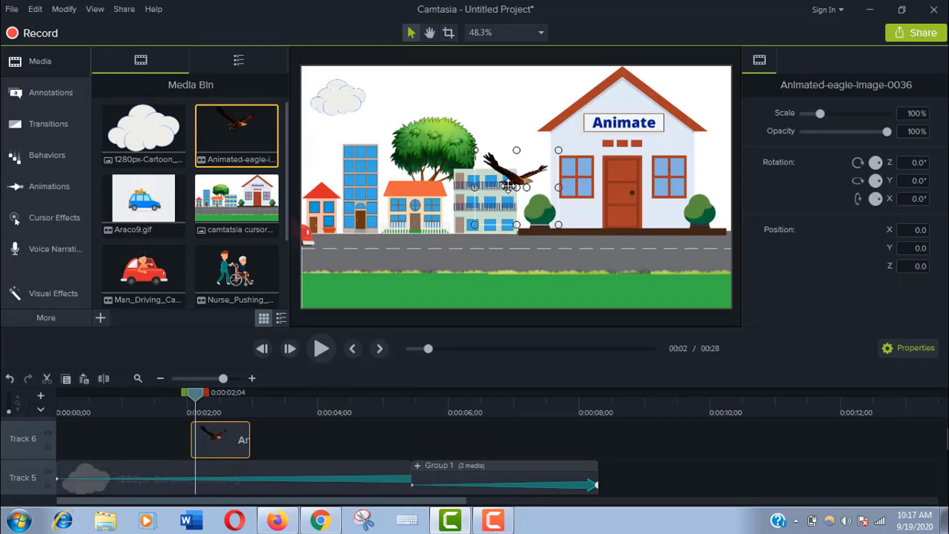
left_click_drag(508, 186, 297, 148)
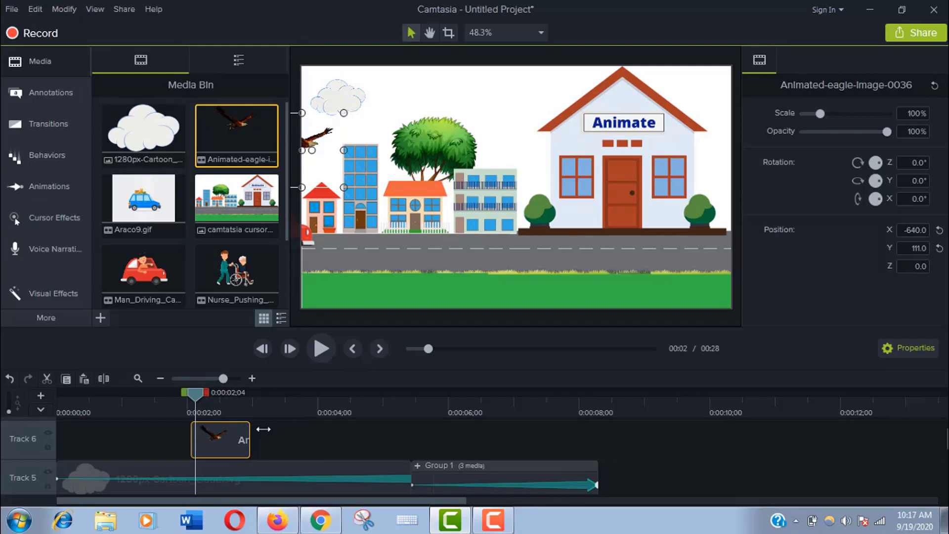
Copy the eagle clip and paste three copies onto the timeline.
scroll(230, 485, "up", 1)
right_click(230, 485)
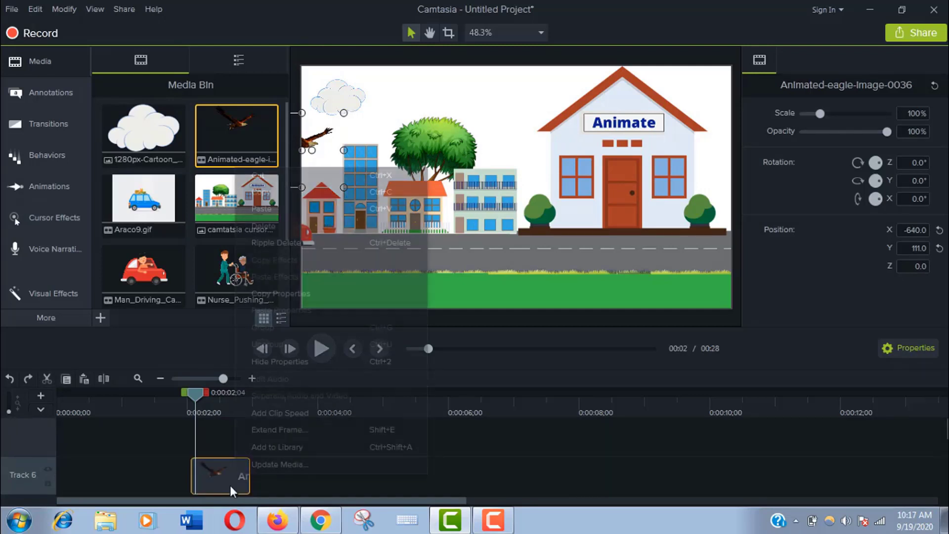
left_click(213, 425)
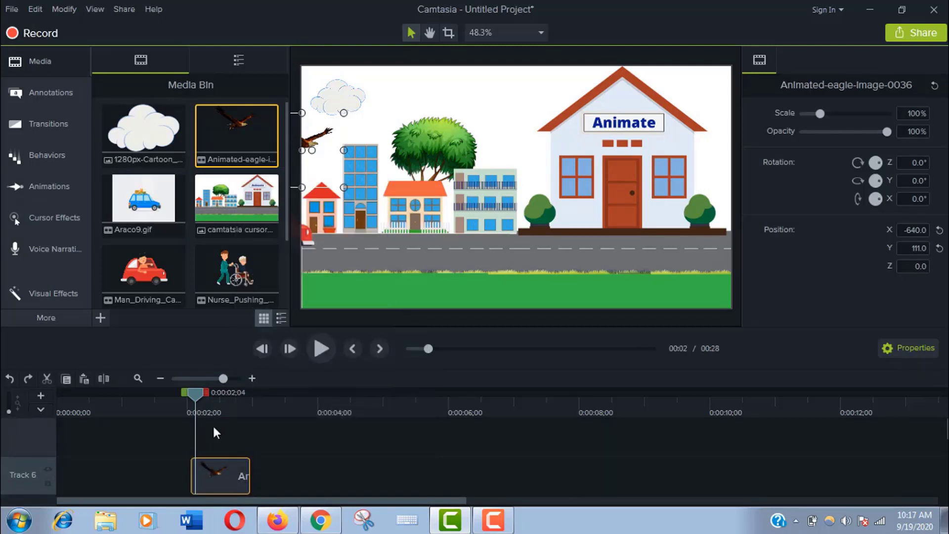
right_click(213, 425)
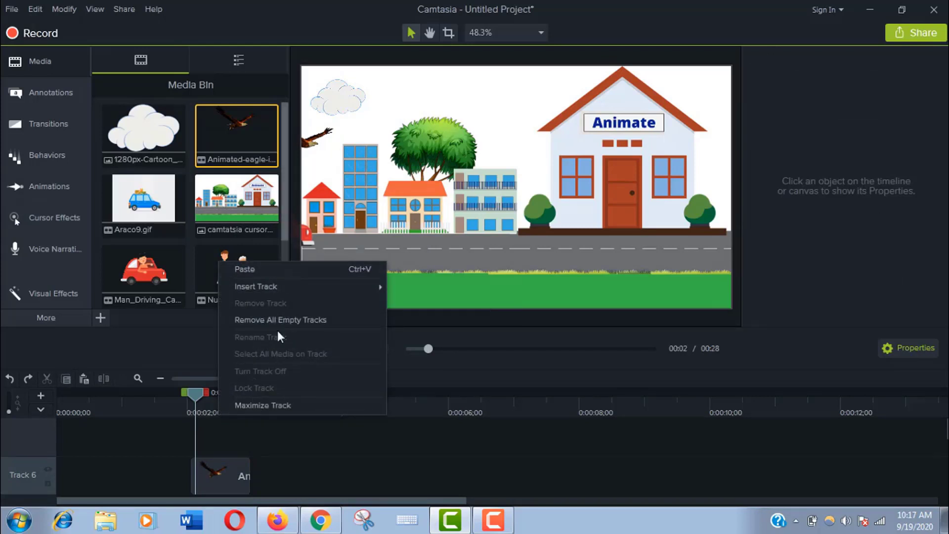
left_click(277, 269)
right_click(292, 438)
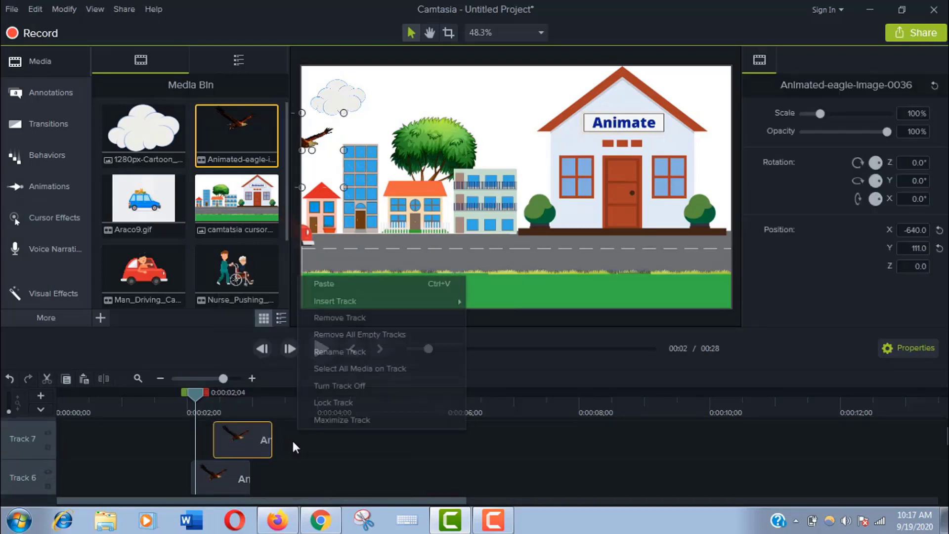
left_click(348, 285)
right_click(365, 434)
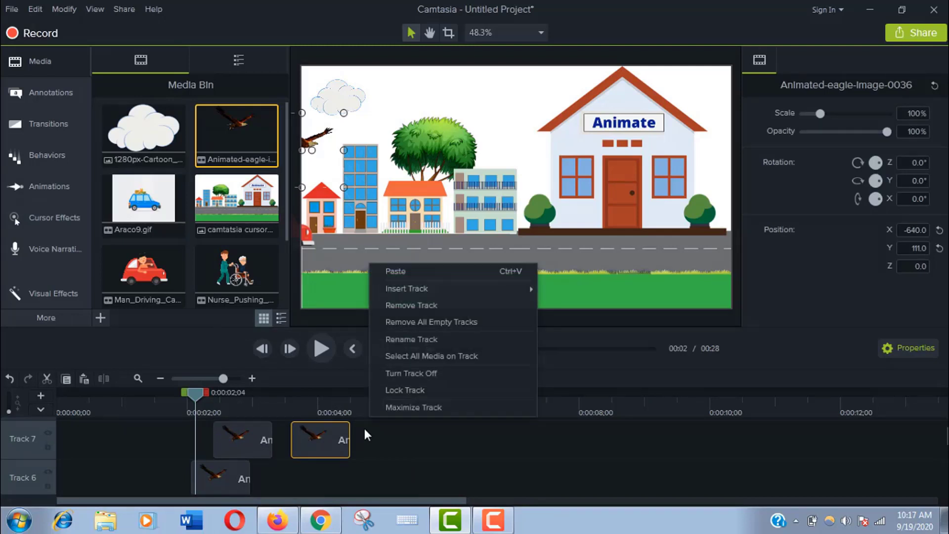
left_click(430, 268)
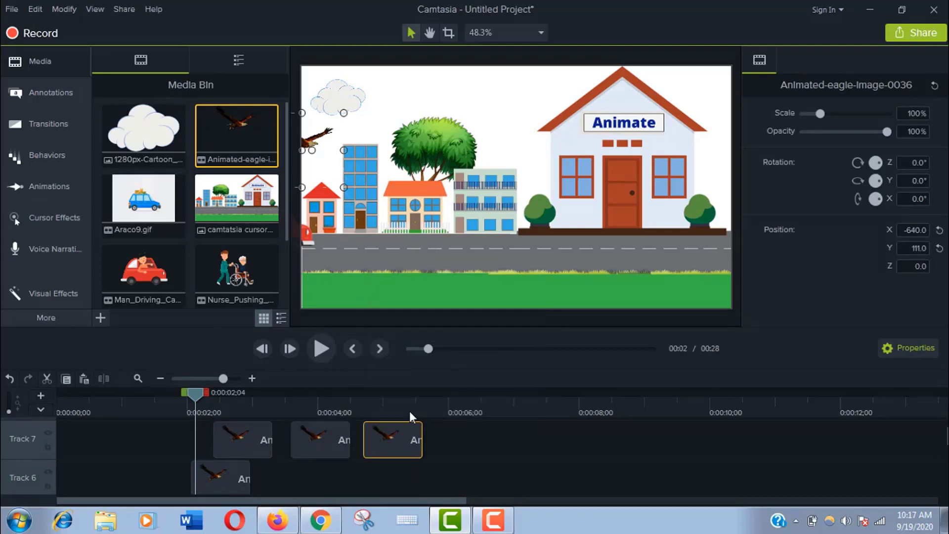
Line up the eagle copies end to end on Track 6 and select all four clips.
left_click_drag(399, 427, 342, 503)
left_click_drag(243, 430, 375, 489)
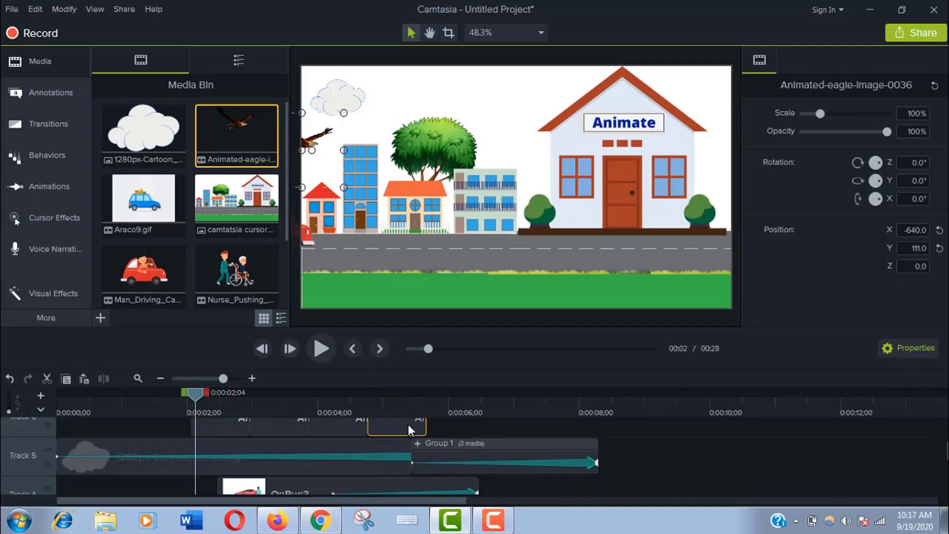
left_click(335, 431, "ctrl")
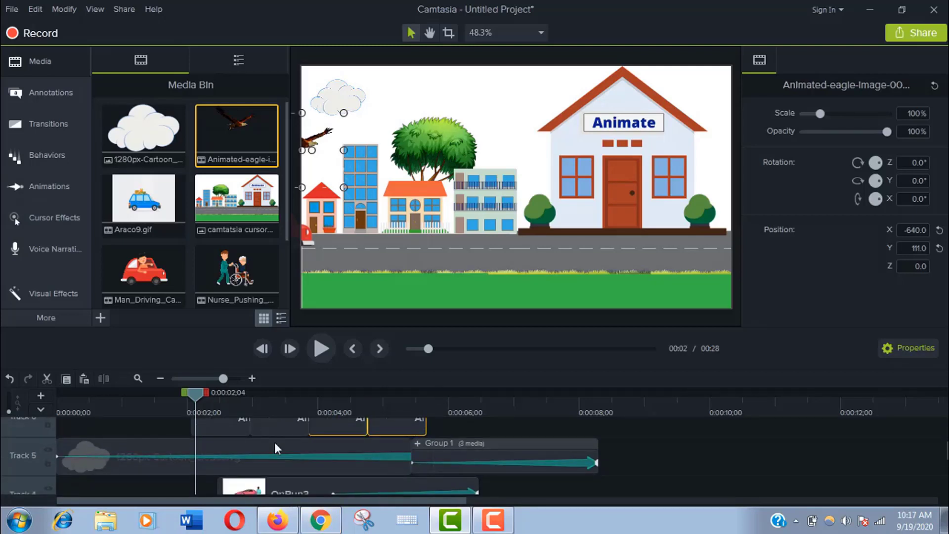
left_click(271, 429, "ctrl")
left_click(219, 433, "ctrl")
Group the four eagle clips, scale the group to 57.8% and start it around 3;24.
key("ctrl+g")
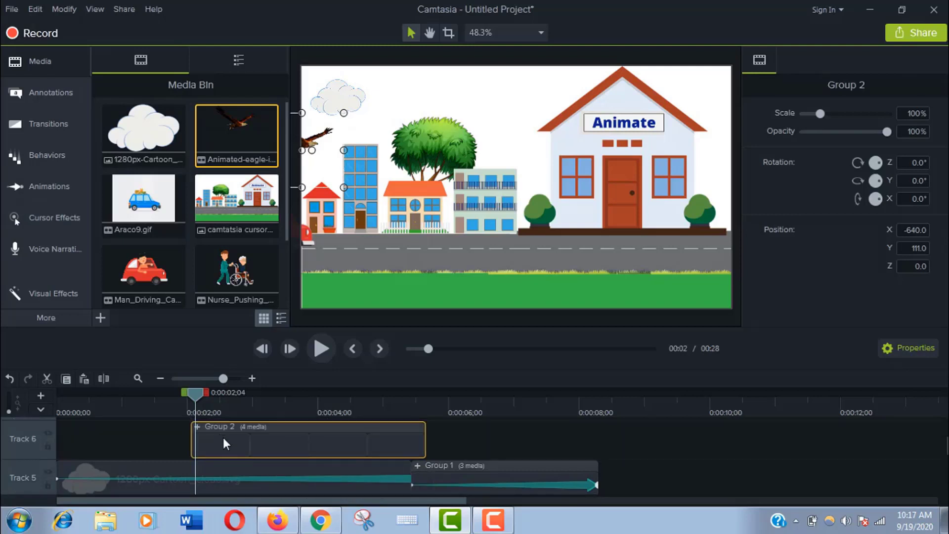
left_click_drag(232, 436, 153, 438)
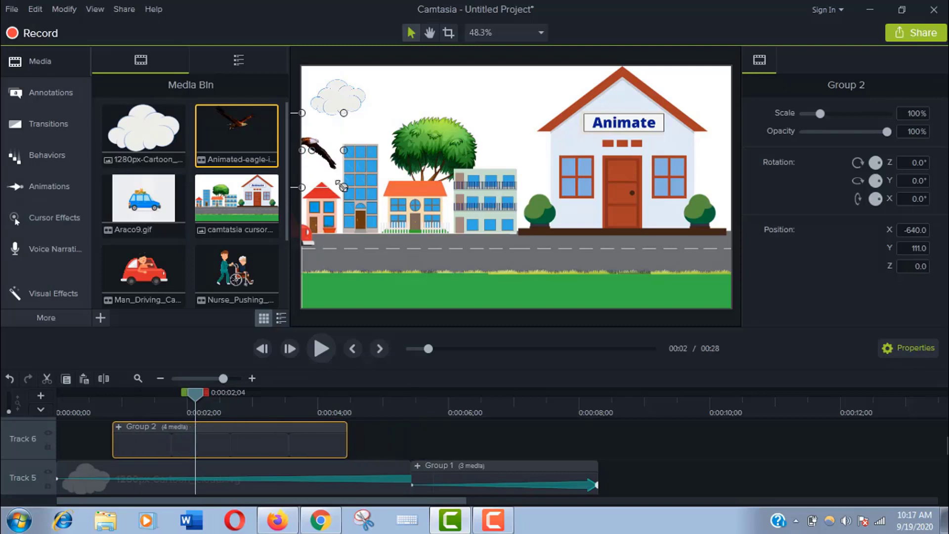
left_click_drag(343, 186, 310, 136)
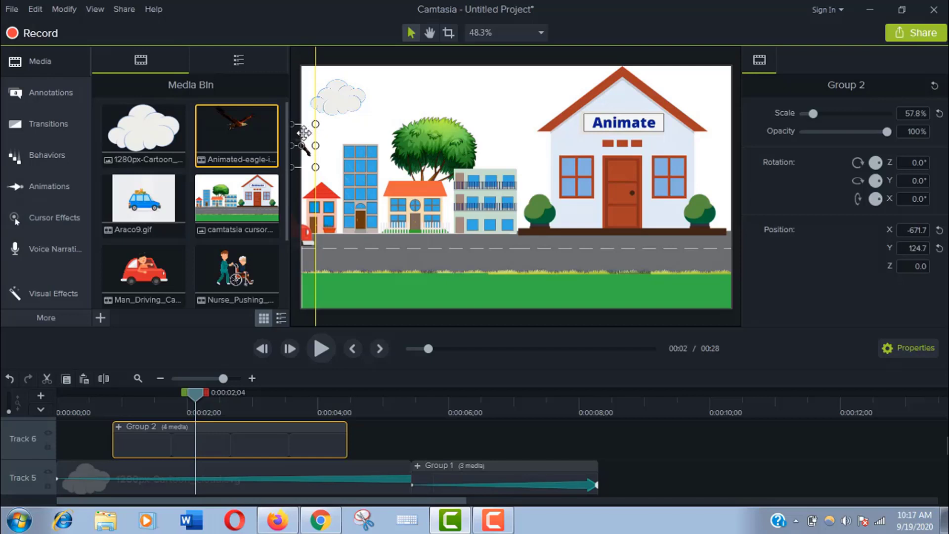
left_click_drag(225, 440, 428, 448)
Animate Group 2 flying from the left edge off-screen right, lasting until about 6;23.
left_click(49, 186)
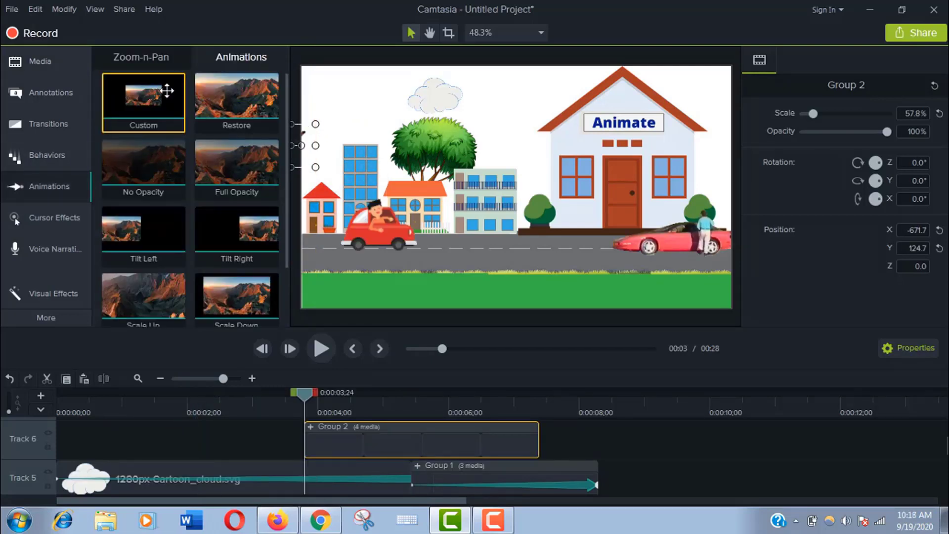
left_click_drag(167, 90, 337, 448)
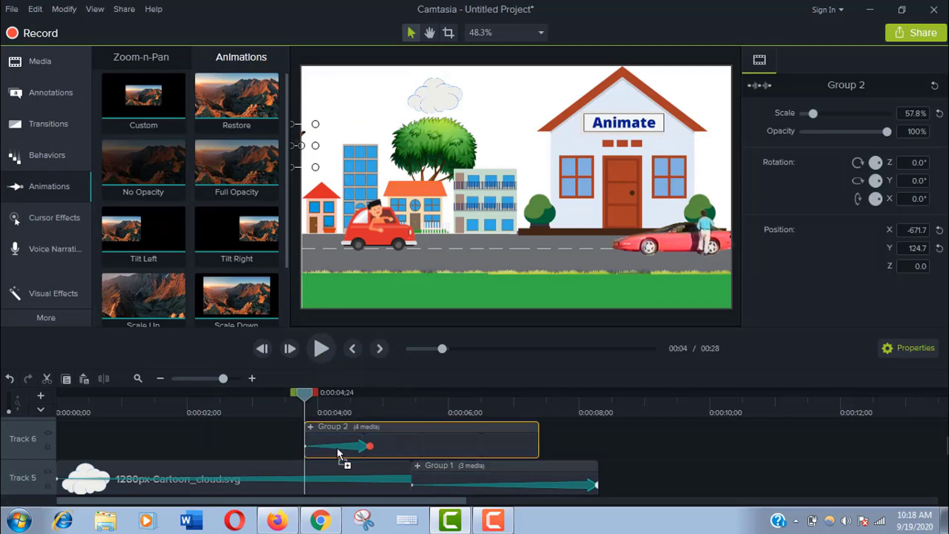
left_click(337, 448)
left_click_drag(304, 147, 766, 155)
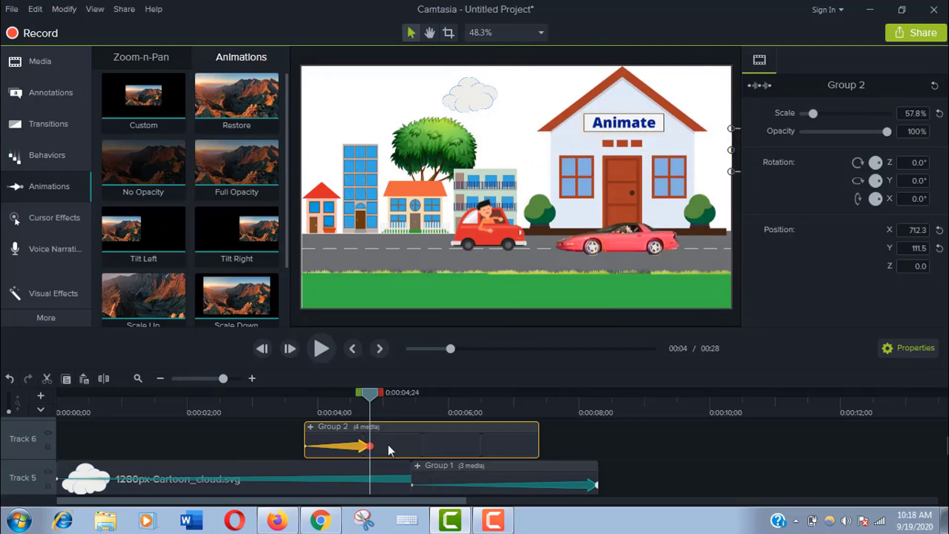
left_click_drag(372, 446, 538, 447)
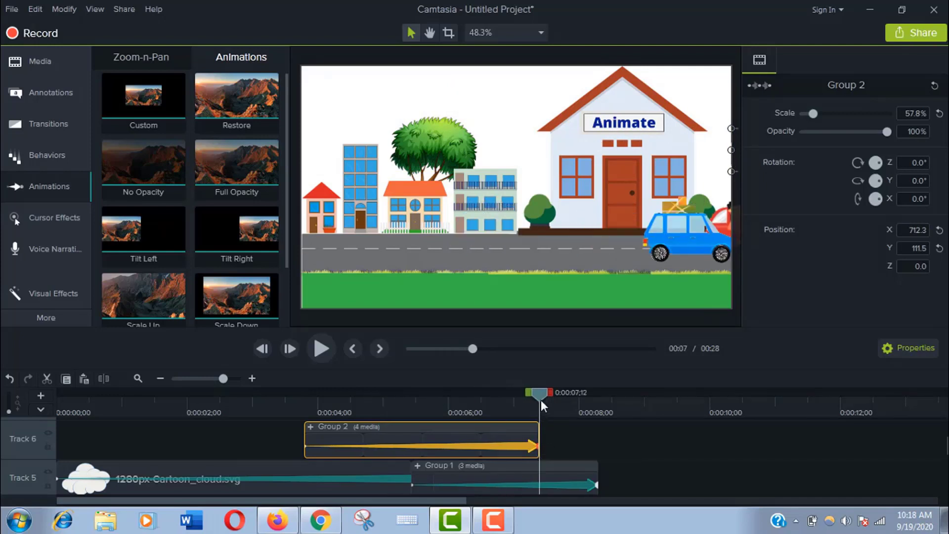
left_click_drag(541, 397, 3, 482)
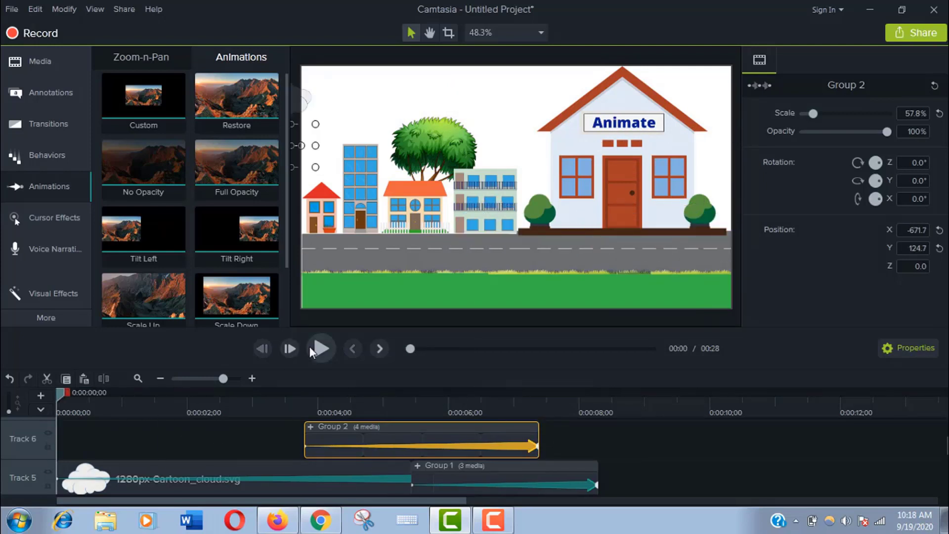
left_click(316, 344)
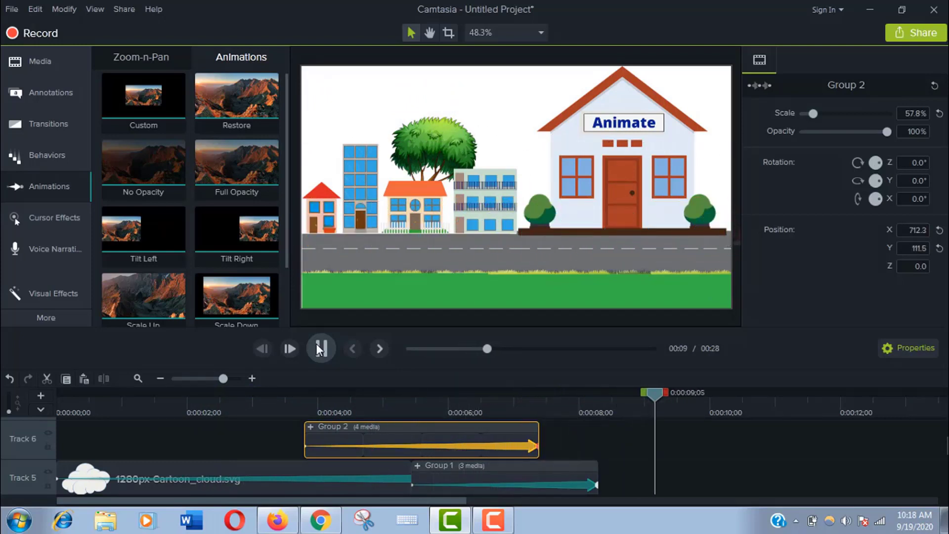
left_click(317, 344)
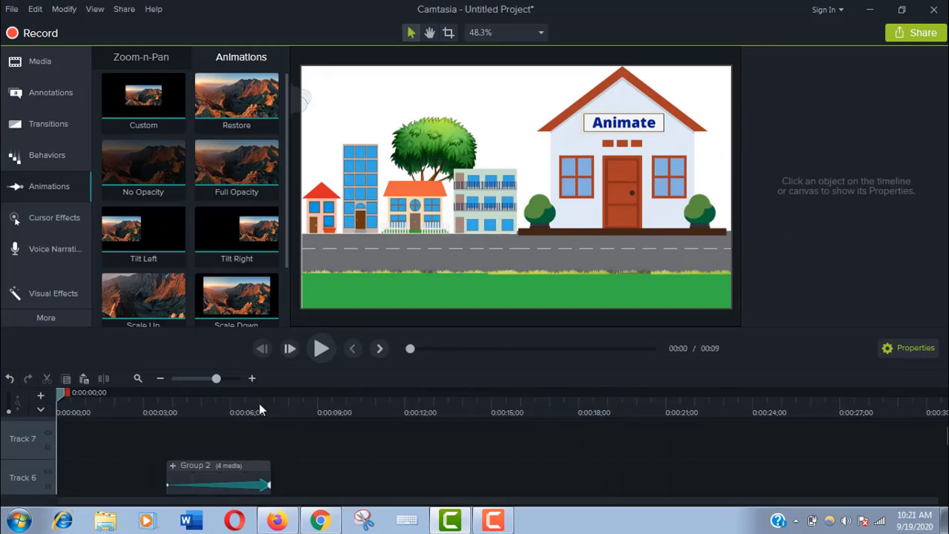
left_click(530, 33)
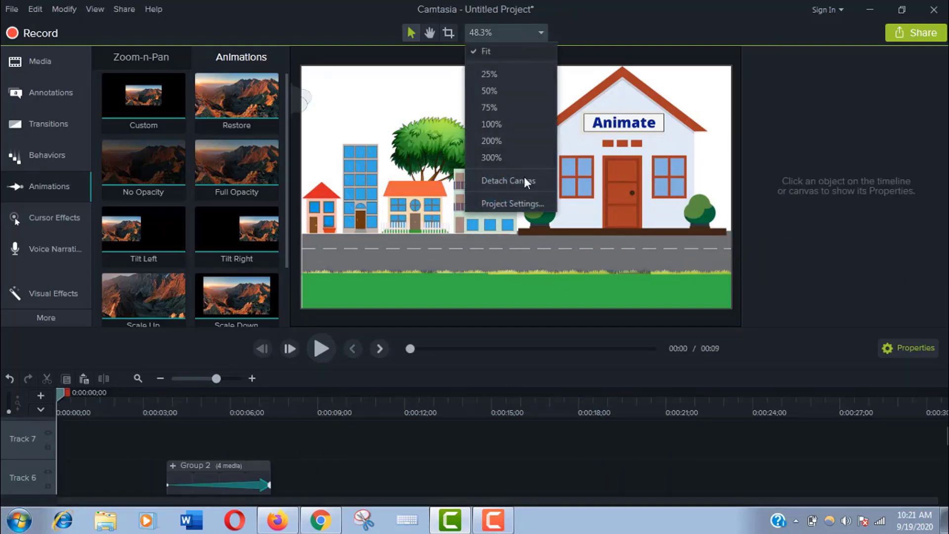
left_click(525, 181)
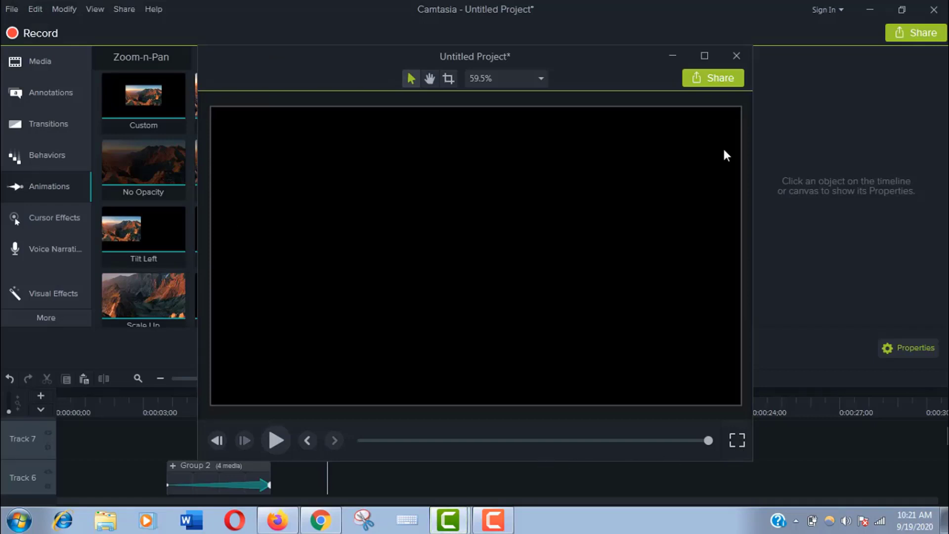
left_click(737, 56)
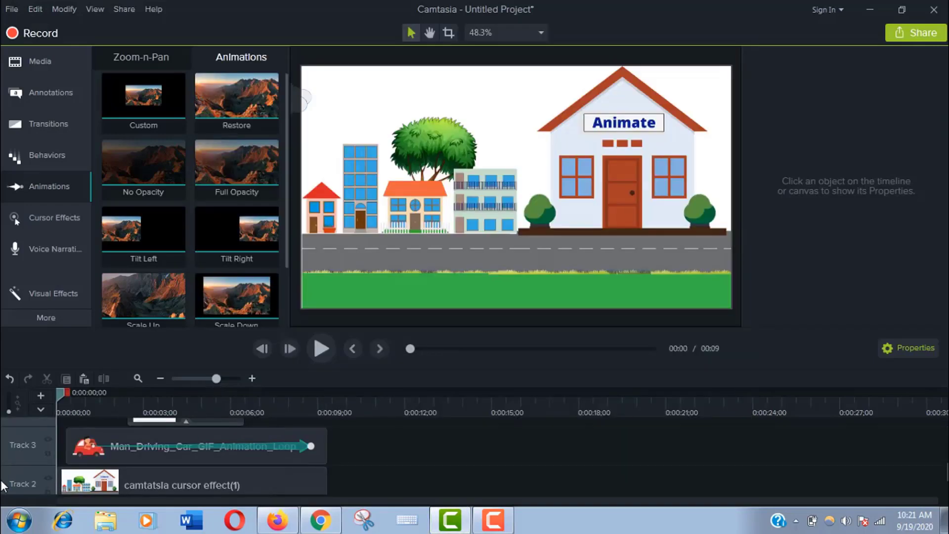